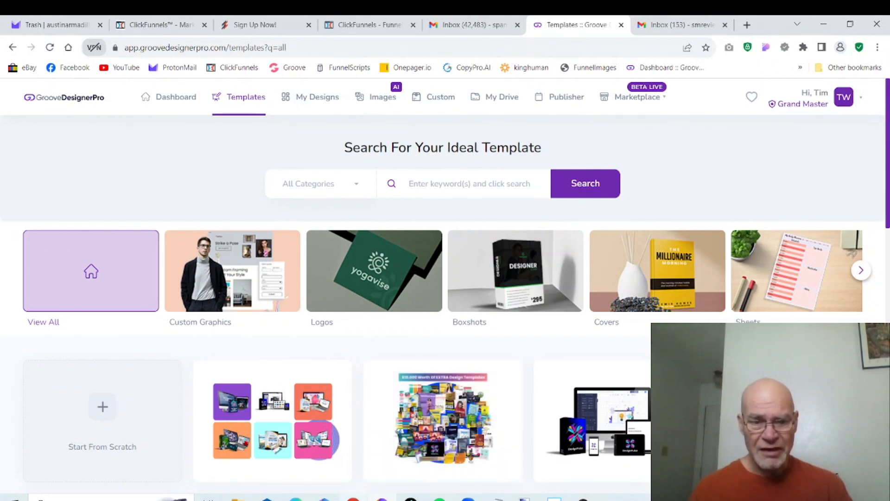
Step: Start a new design from the ContourCraft robot logo in GrooveDesignerPro's Logos template category
left_click(353, 499)
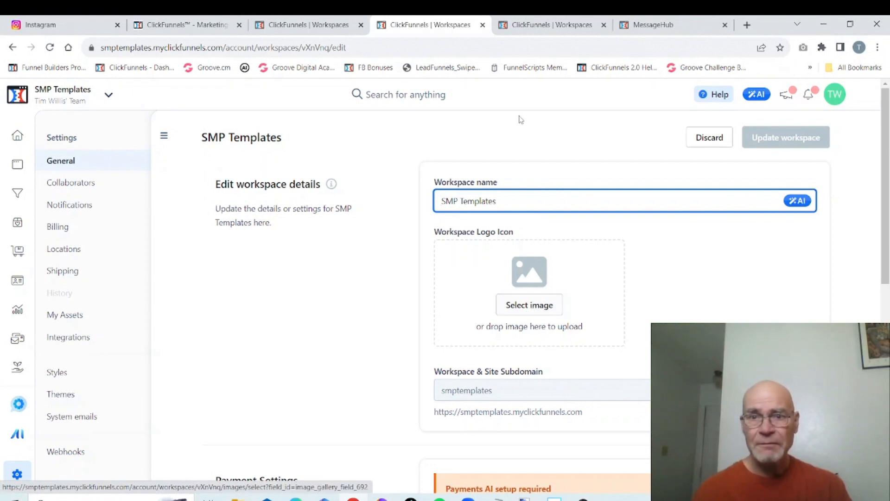
left_click(385, 497)
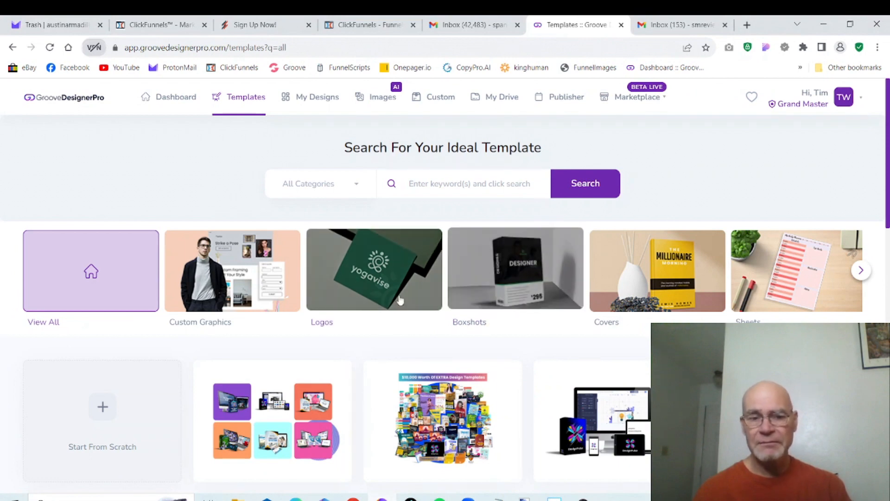
left_click(363, 290)
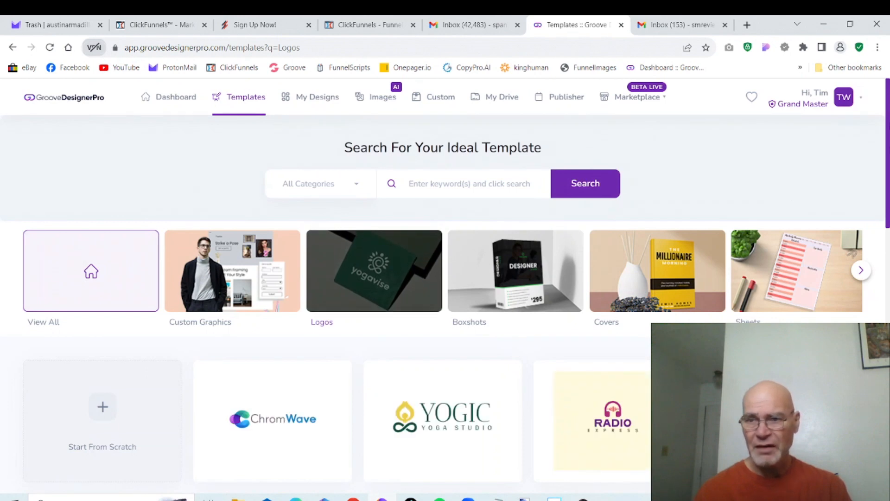
scroll(888, 120, "down", 3)
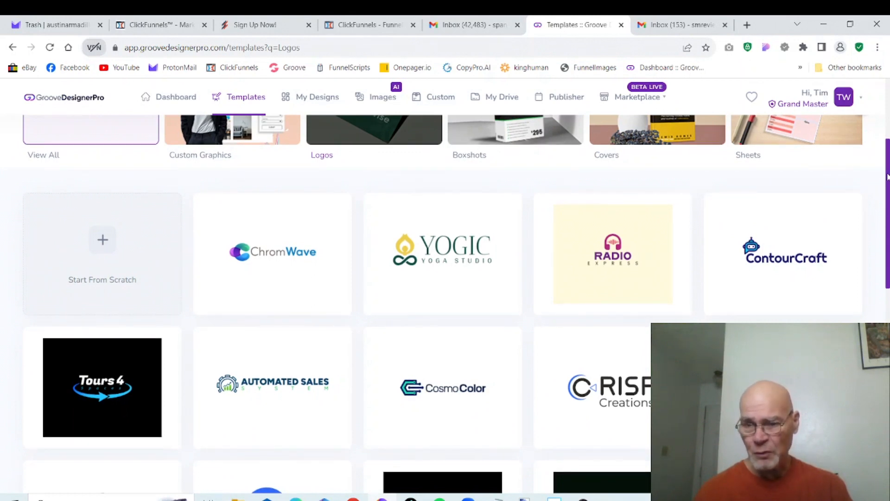
left_click_drag(887, 176, 887, 265)
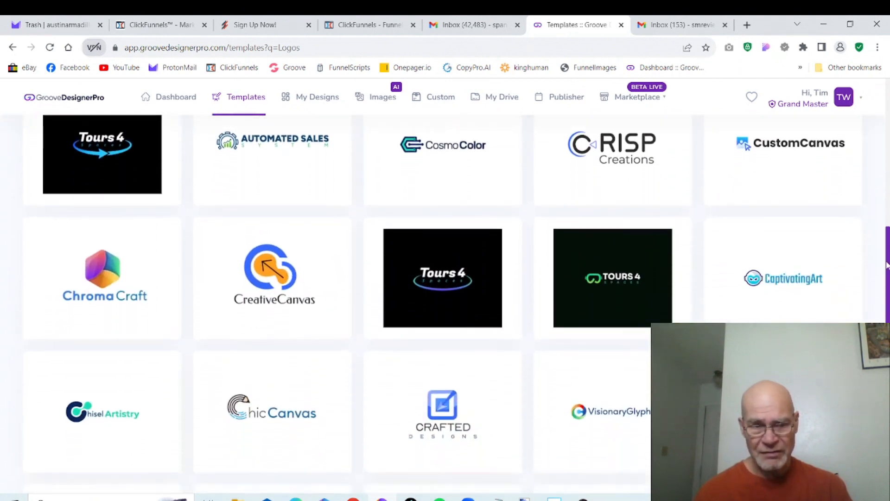
scroll(815, 146, "up", 5)
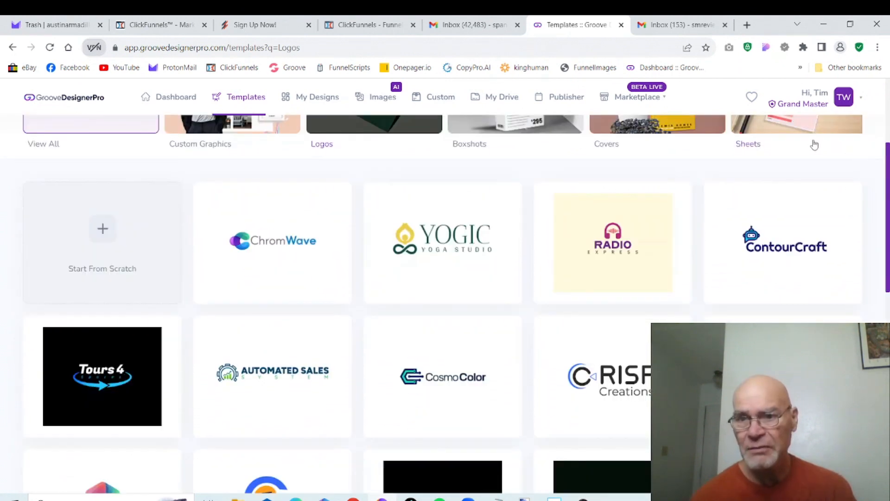
mouse_move(797, 213)
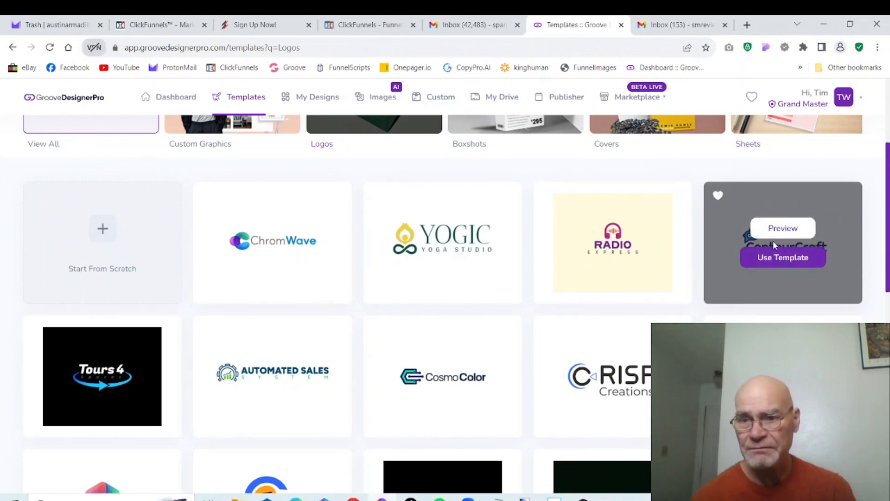
left_click(771, 258)
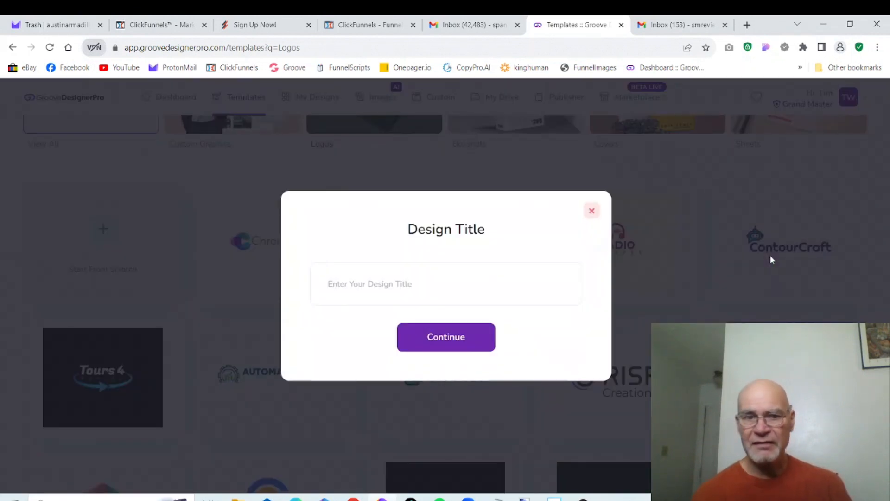
Step: Title the new design "SMP Templates Logo 1" and continue to the editor
left_click(541, 281)
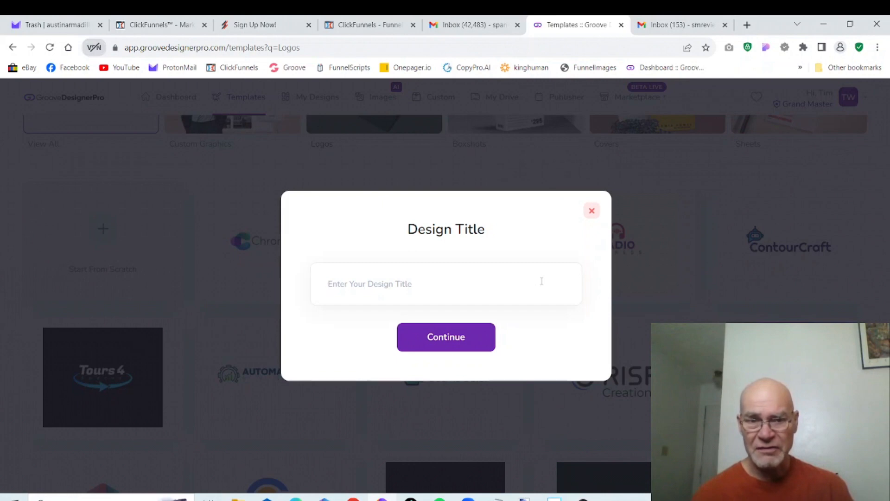
type("S")
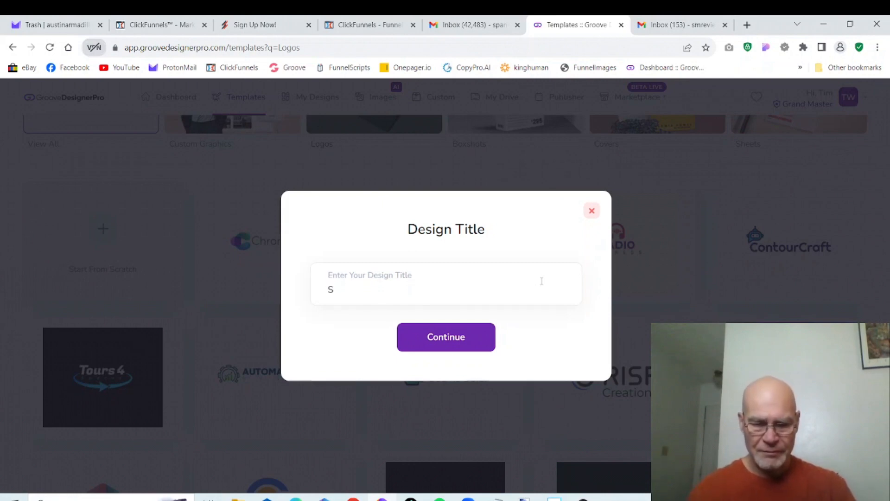
type("MP T")
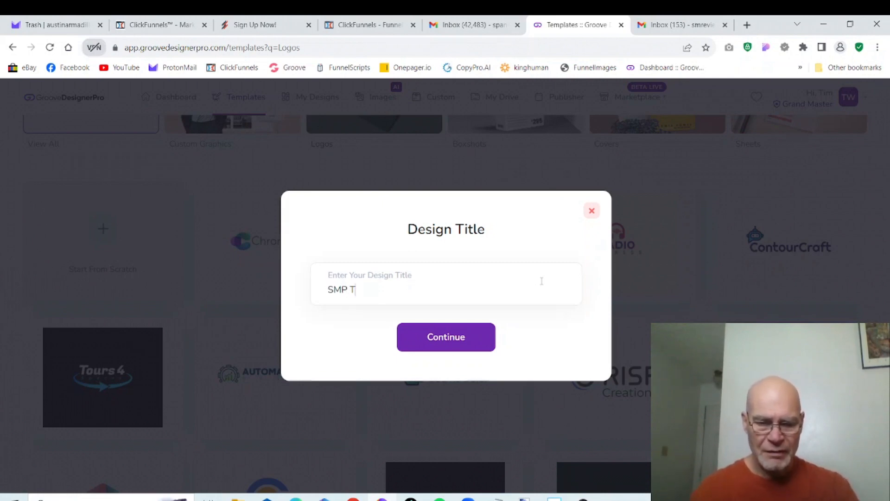
type("eempla")
key("BackSpace")
key("BackSpace")
key("BackSpace")
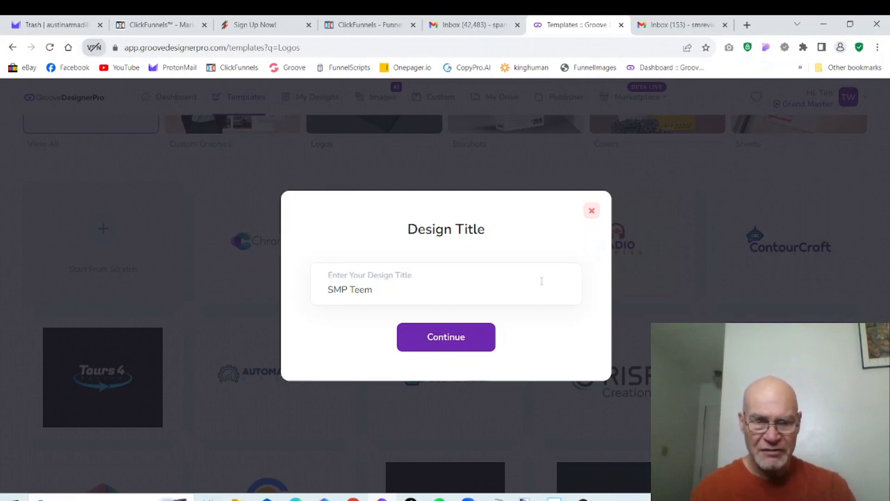
key("BackSpace")
key("BackSpace")
type("mpl")
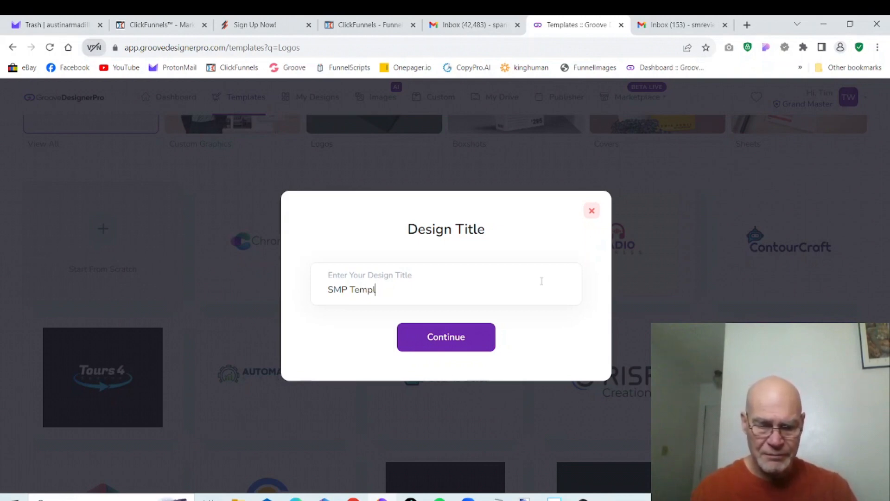
type("ates ")
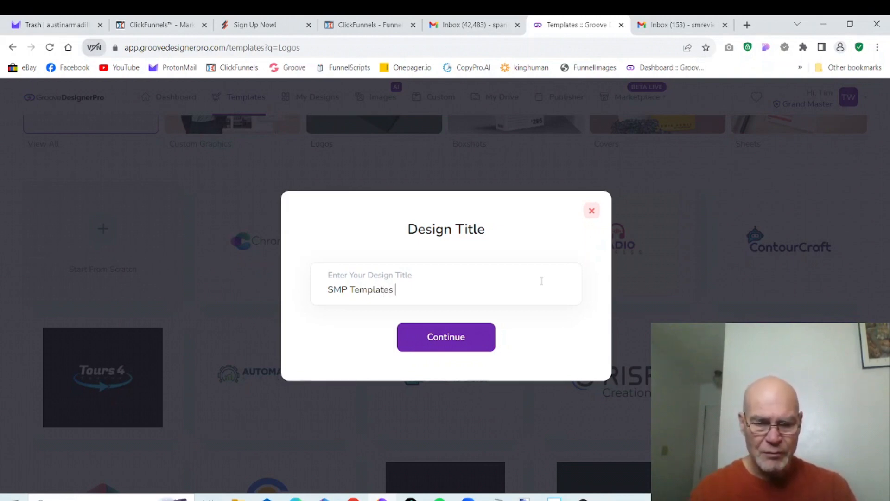
type("Log")
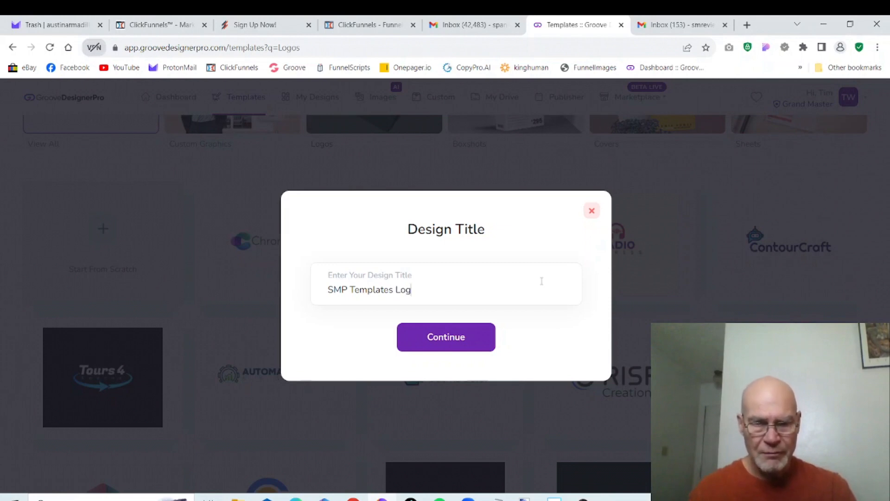
type("o 1")
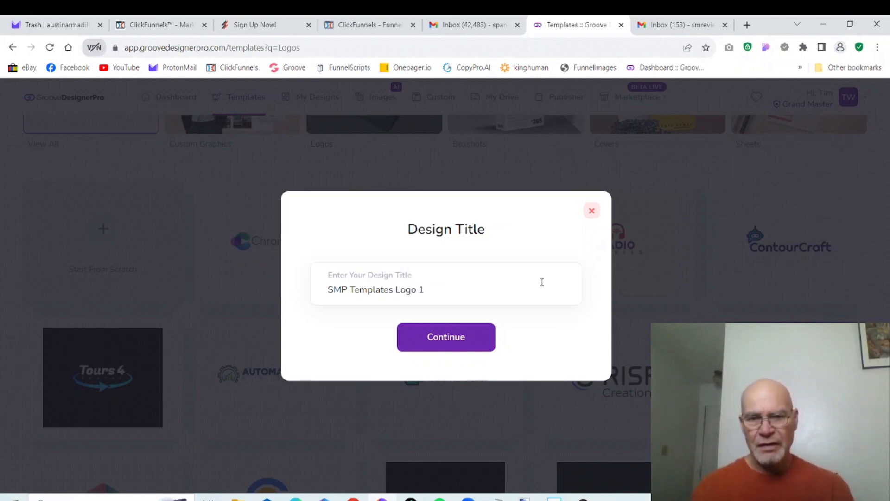
left_click(446, 351)
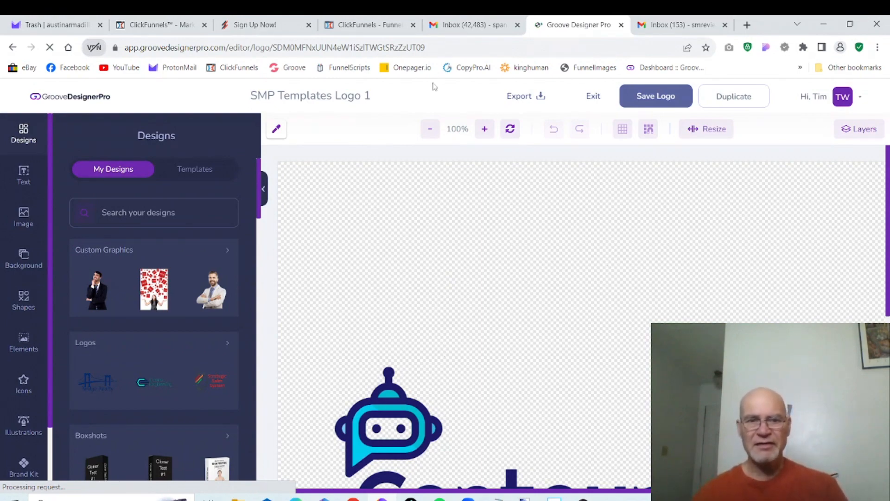
Step: Move the robot icon to the canvas's upper-left corner and place the ContourCraft text directly beside it
left_click(431, 129)
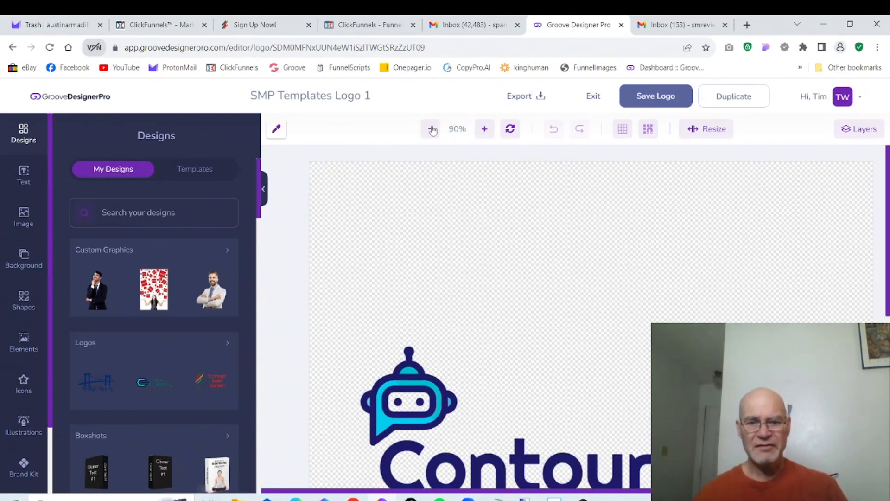
left_click(432, 129)
left_click(432, 130)
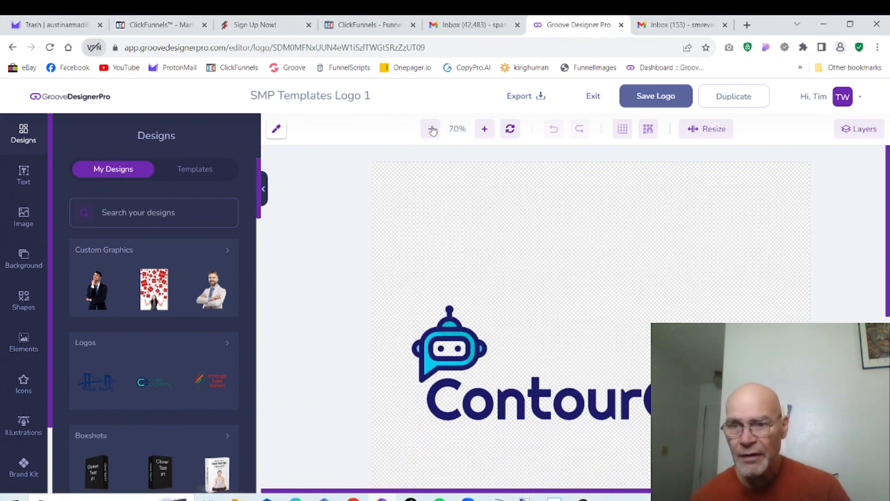
left_click(433, 129)
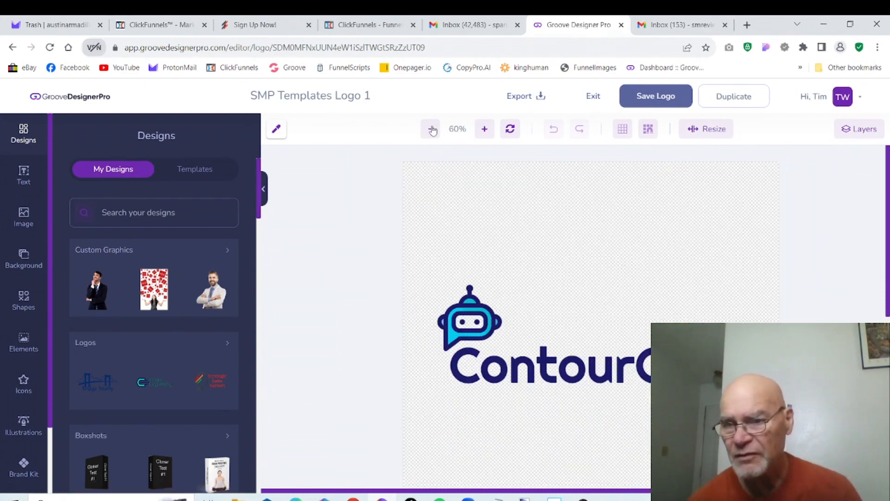
left_click(432, 129)
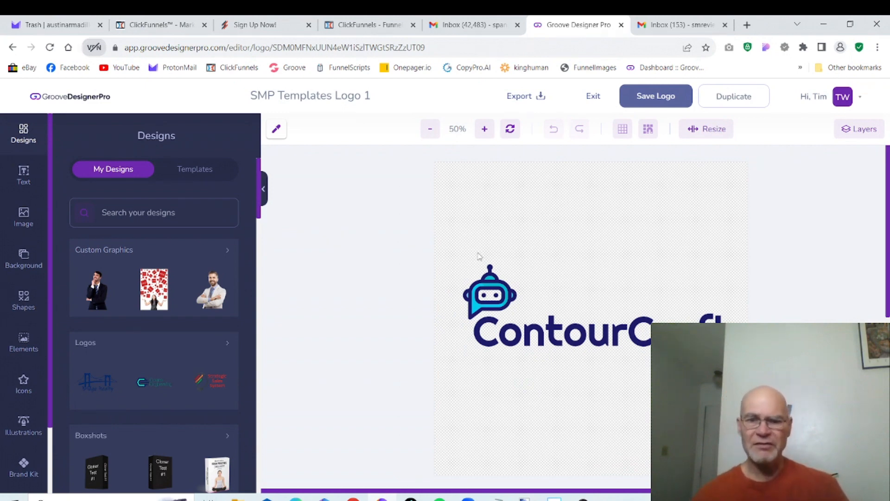
left_click(497, 296)
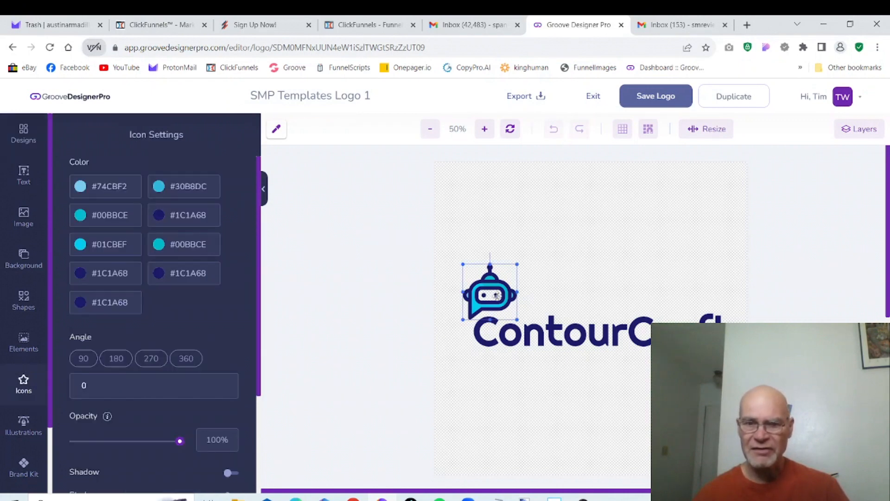
left_click_drag(497, 295, 480, 203)
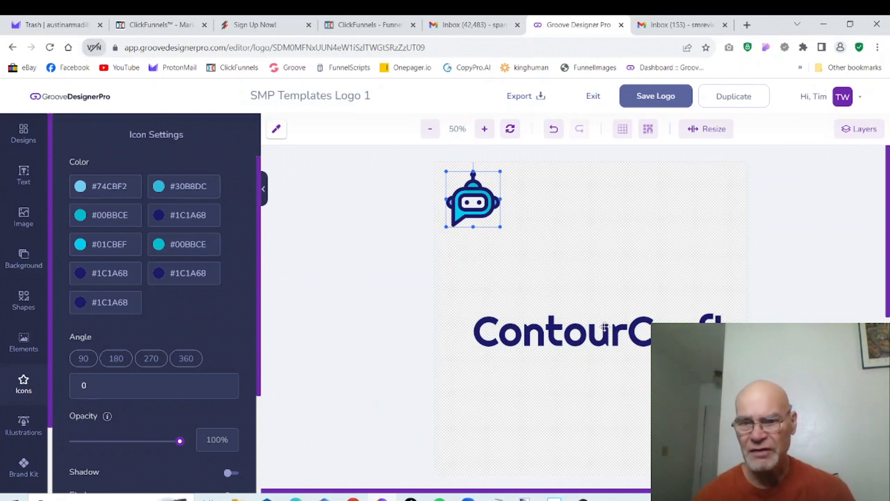
left_click_drag(603, 330, 641, 201)
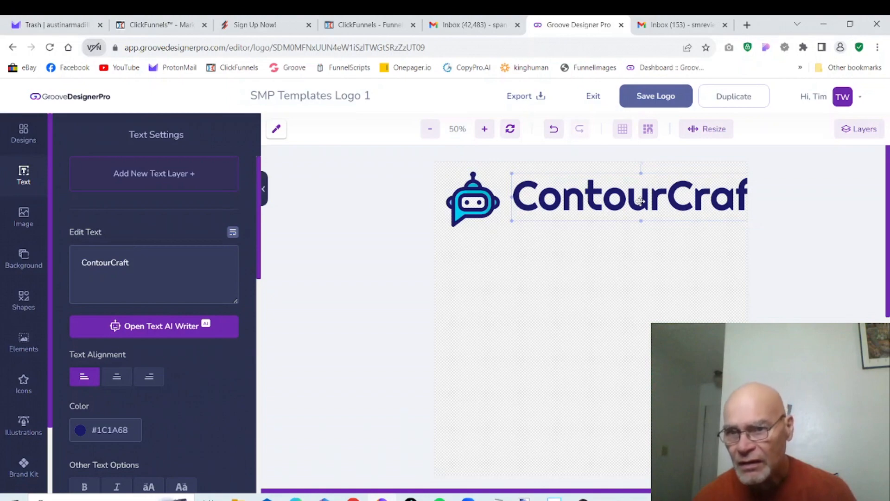
Step: Select the robot icon in the logo to show its colour settings
left_click(484, 130)
left_click(485, 130)
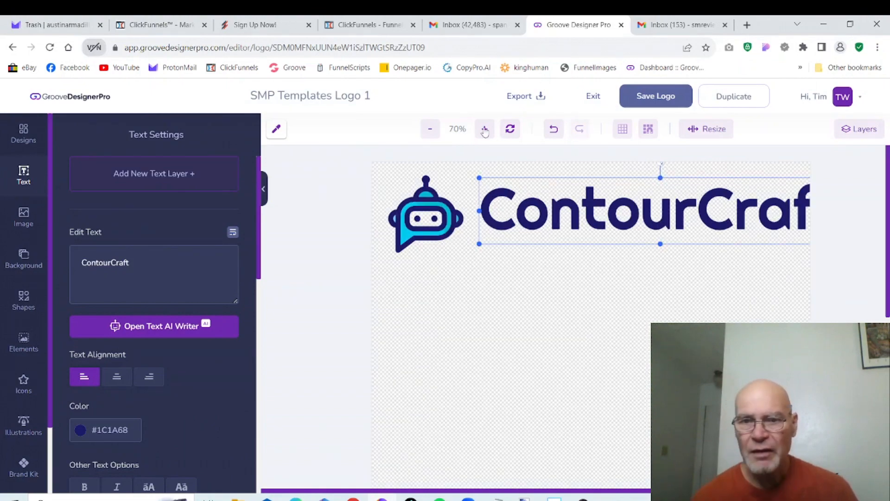
left_click(485, 130)
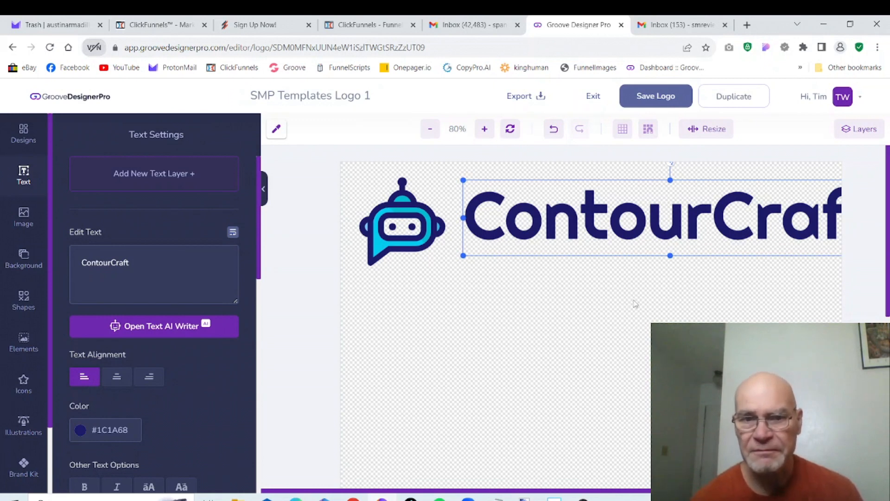
left_click(422, 235)
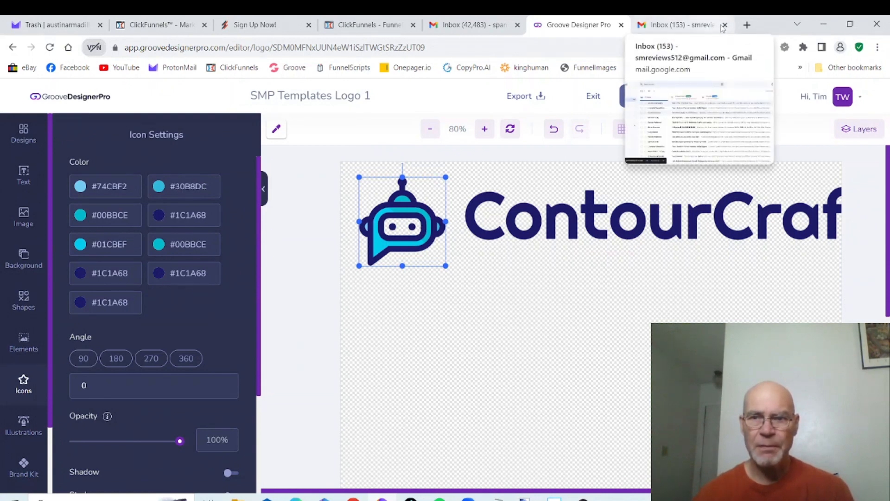
Step: Search for coolors.co in a new browser tab and open the site's trending color palettes
left_click(747, 25)
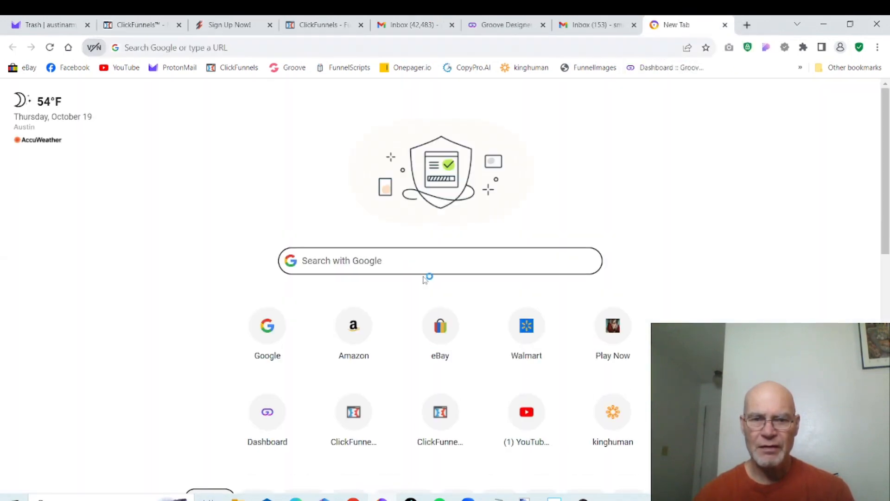
left_click(422, 255)
type("coolors.co")
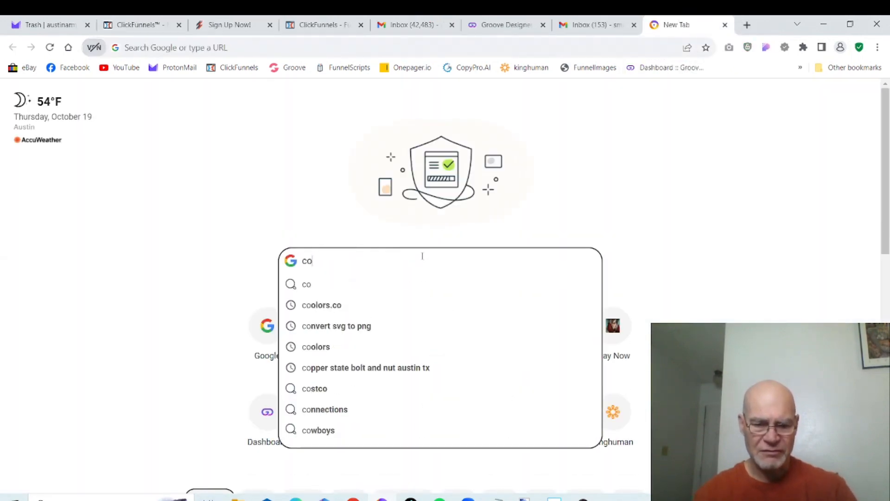
key("Return")
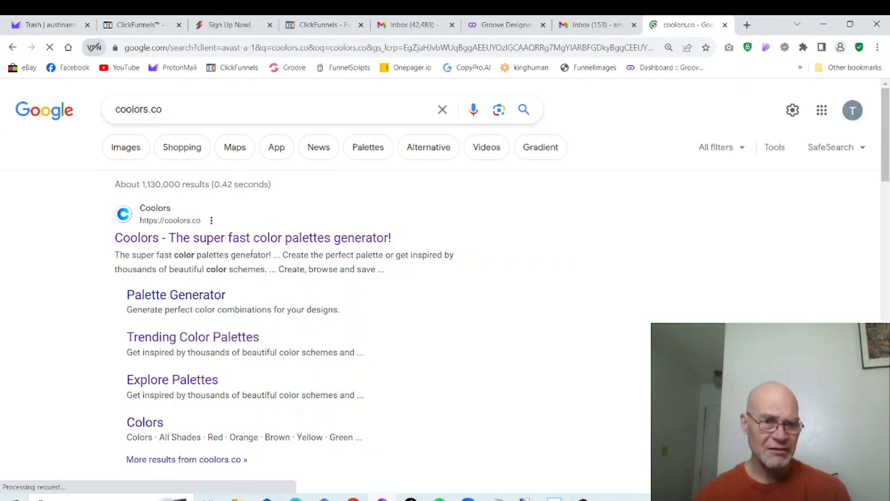
left_click(240, 241)
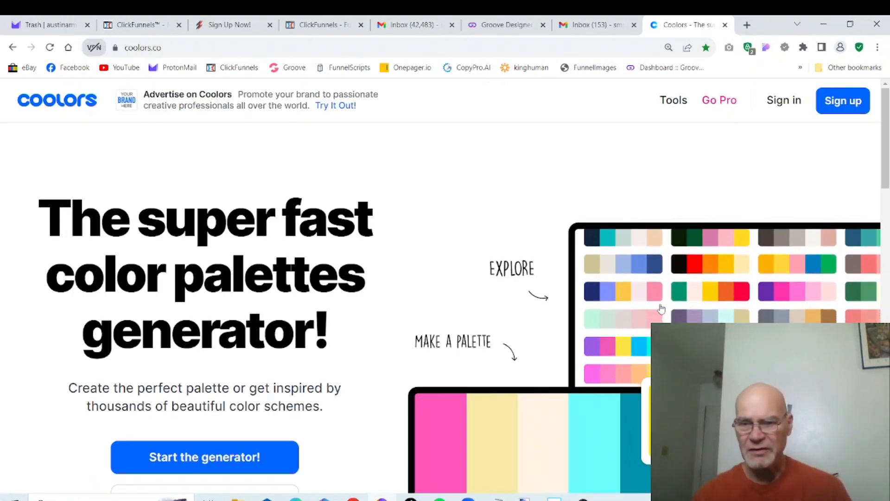
left_click(662, 309)
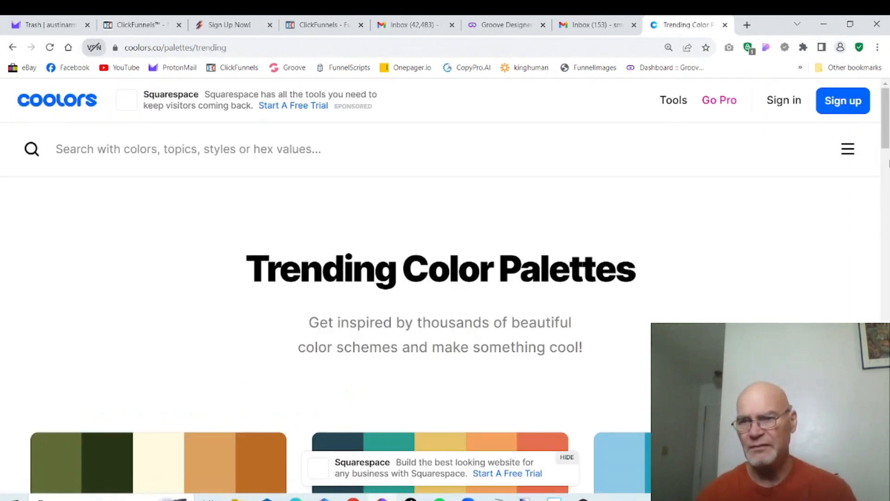
Step: Copy the orange colour from the cream, grey and black palette and paste its code eb5e28 into a blank Notepad document
left_click_drag(885, 96, 877, 227)
left_click(823, 265)
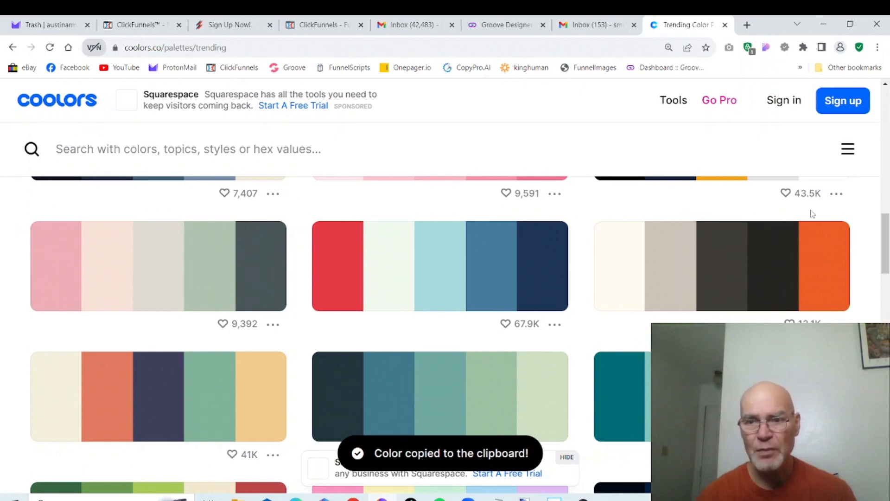
left_click(499, 497)
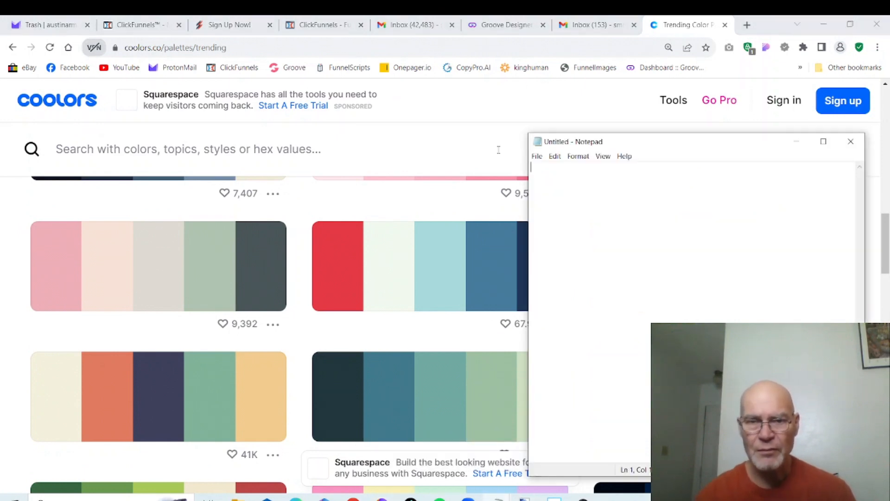
key("ctrl+v")
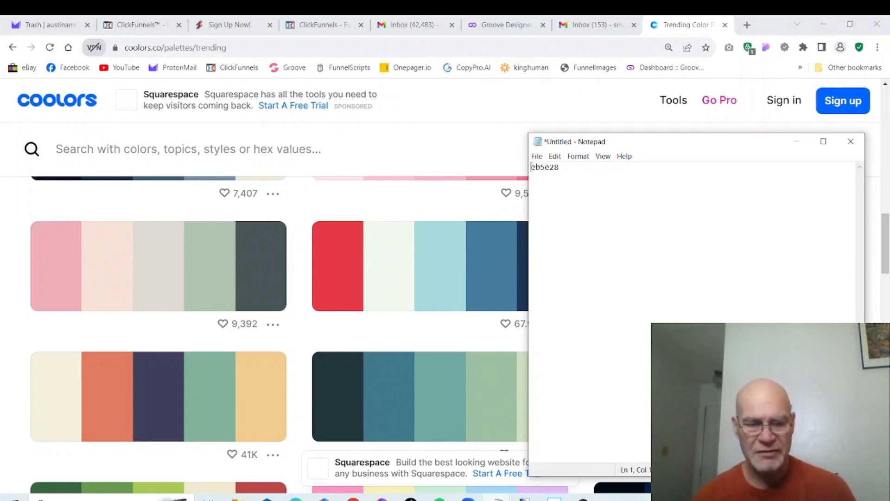
Step: Add a # in front of the orange code in Notepad and copy the full #eb5e28
type("#")
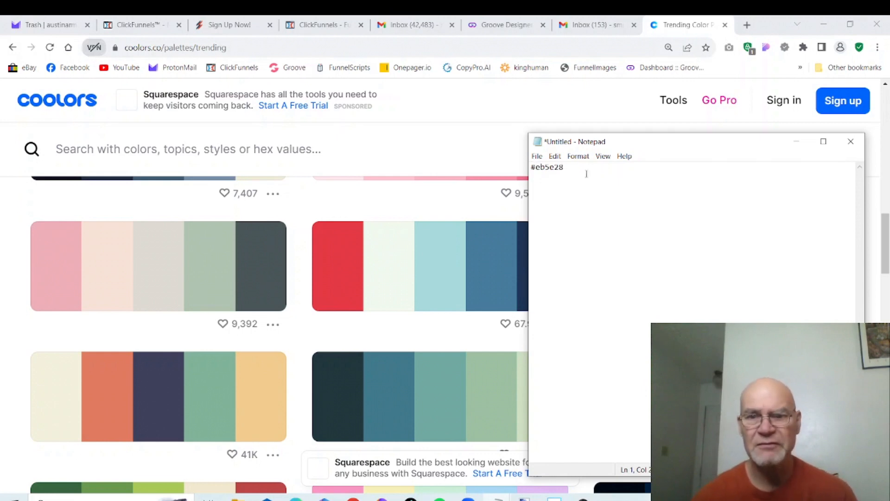
left_click_drag(577, 169, 512, 164)
right_click(541, 168)
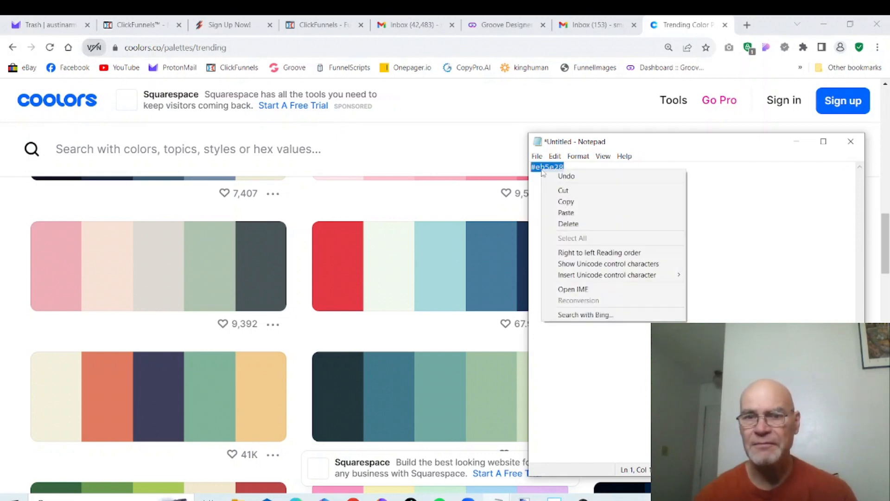
left_click(567, 201)
Step: Switch back to the GrooveDesignerPro logo and set the first icon colour, the robot's left ear, to #EB5E28
left_click(607, 112)
left_click(511, 26)
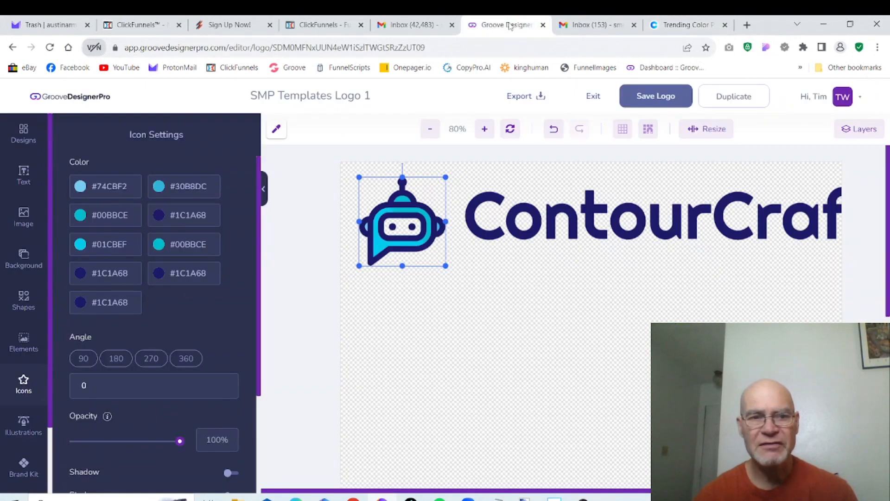
left_click(133, 192)
key("BackSpace")
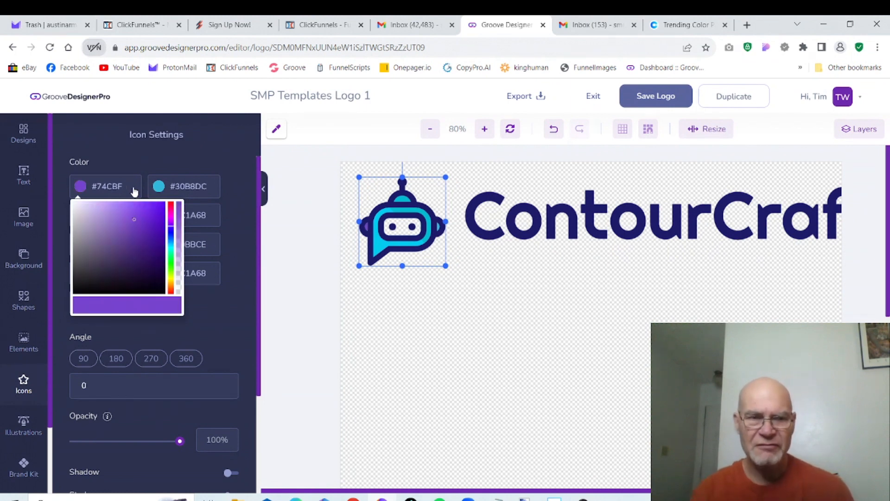
key("BackSpace")
key("BackSpace")
key("BackSpace")
key("BackSpace")
key("BackSpace")
key("BackSpace")
key("ctrl+v")
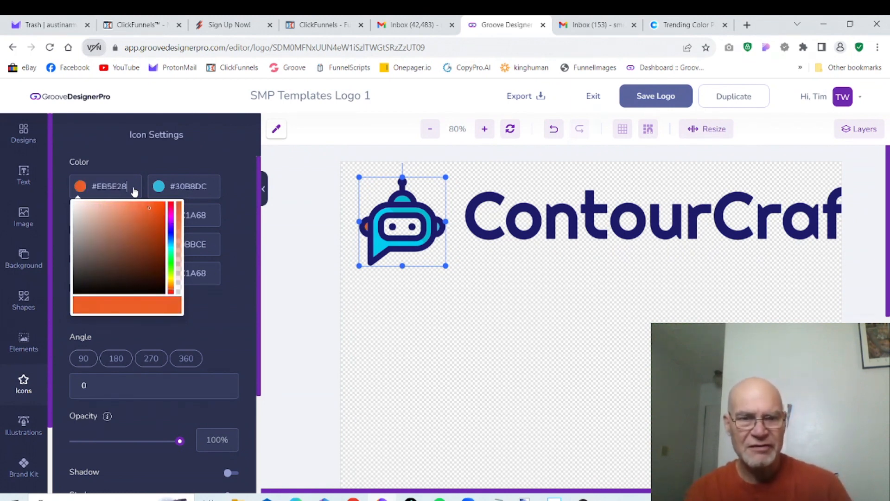
Step: Set the second icon colour, the robot's right ear, to #EB5E28
left_click(219, 188)
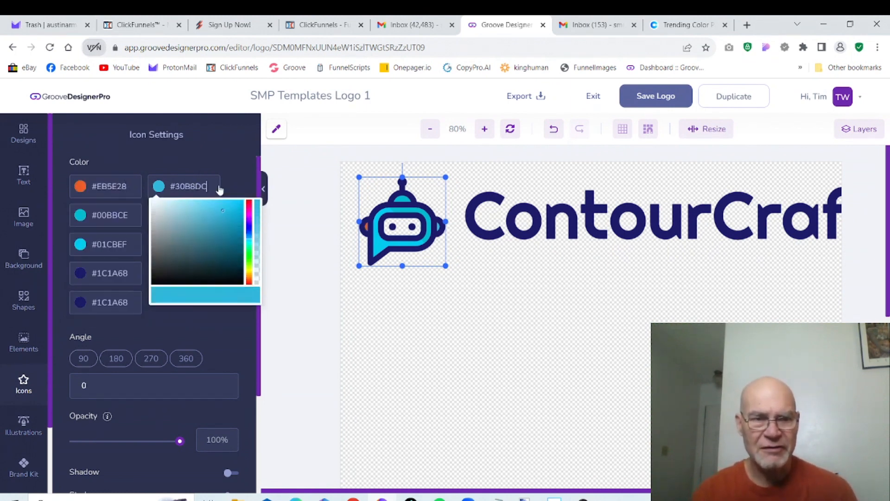
key("BackSpace")
key("BackSpace")
key("BackSpace")
key("BackSpace")
key("BackSpace")
key("BackSpace")
key("BackSpace")
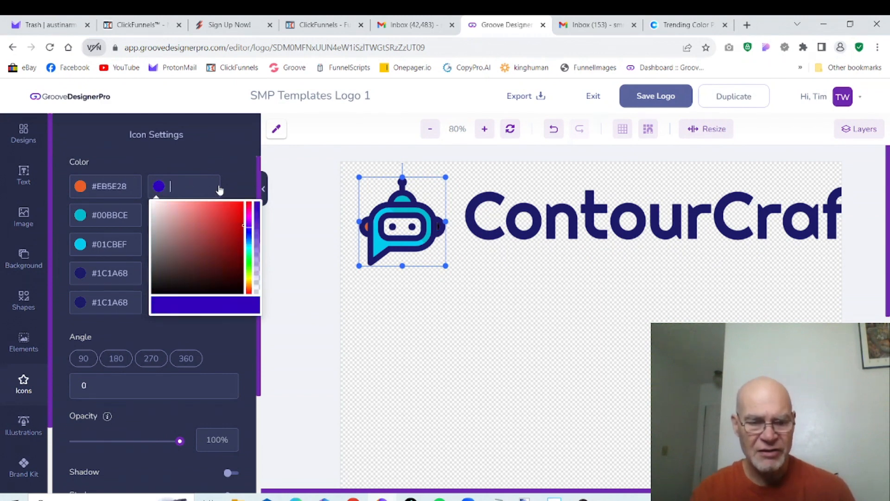
key("ctrl+v")
left_click(225, 138)
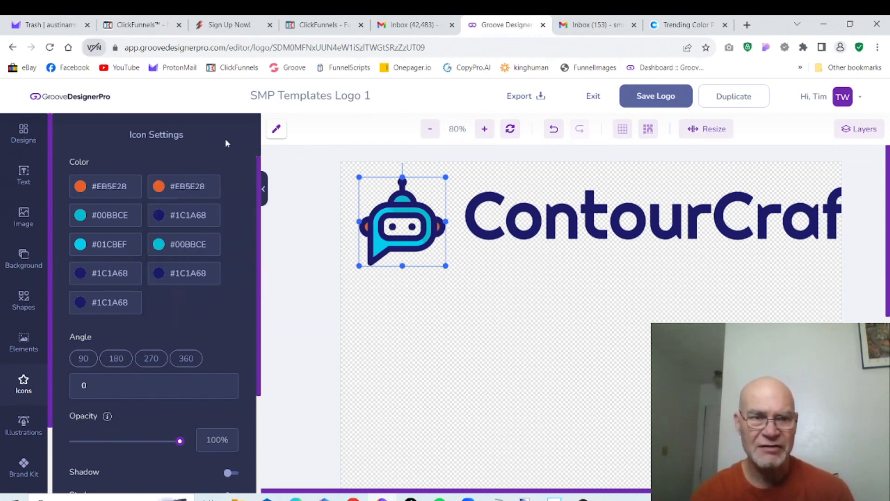
Step: Set the third icon colour, the dome below the robot's antenna, to #EB5E28
left_click(133, 216)
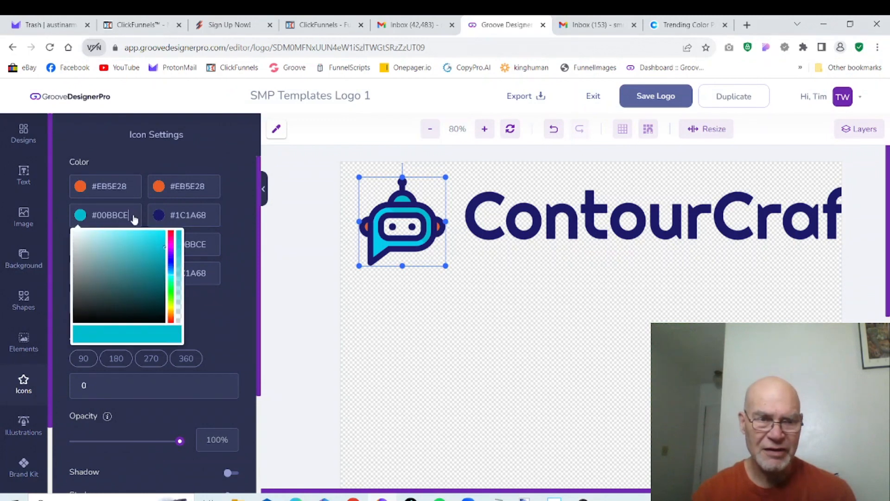
key("BackSpace")
key("BackSpace")
key("BackSpace")
key("BackSpace")
key("BackSpace")
key("BackSpace")
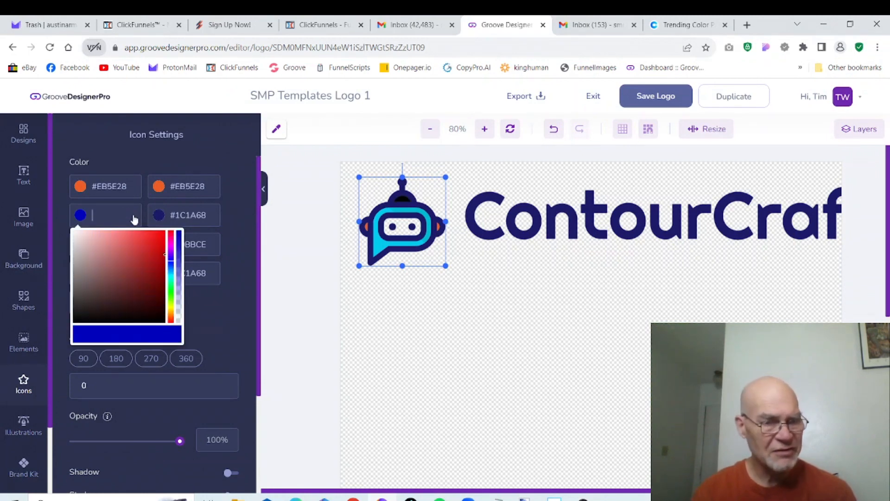
key("ctrl+v")
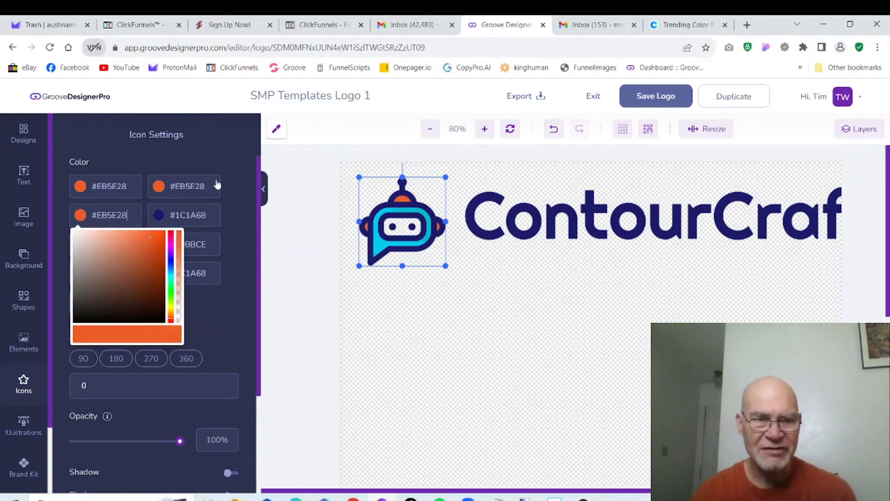
left_click(245, 187)
Step: Replace the cyan fill surrounding the robot's face with orange #EB5E28
left_click(131, 250)
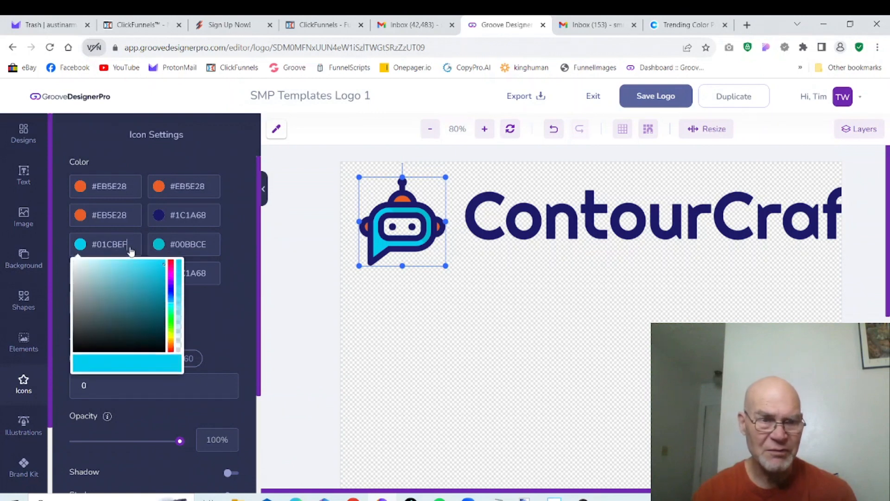
key("BackSpace")
key("BackSpace")
key("BackSpace")
key("BackSpace")
key("BackSpace")
key("BackSpace")
key("BackSpace")
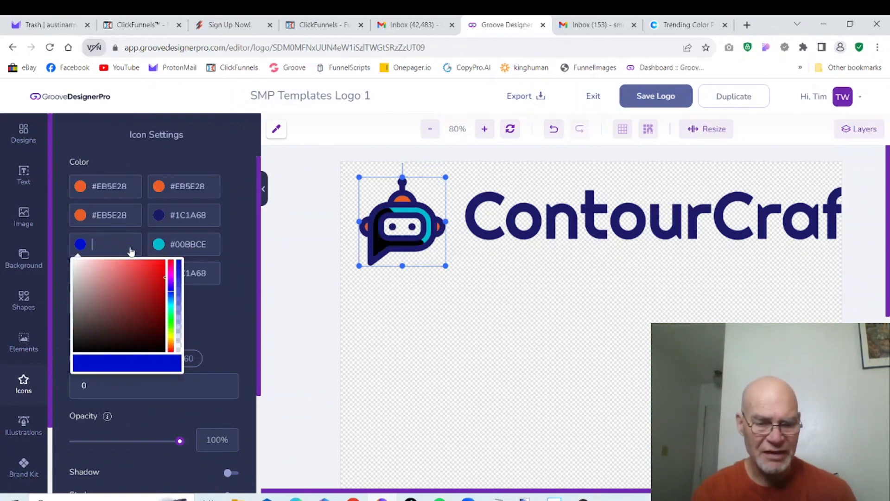
key("ctrl+v")
left_click(239, 229)
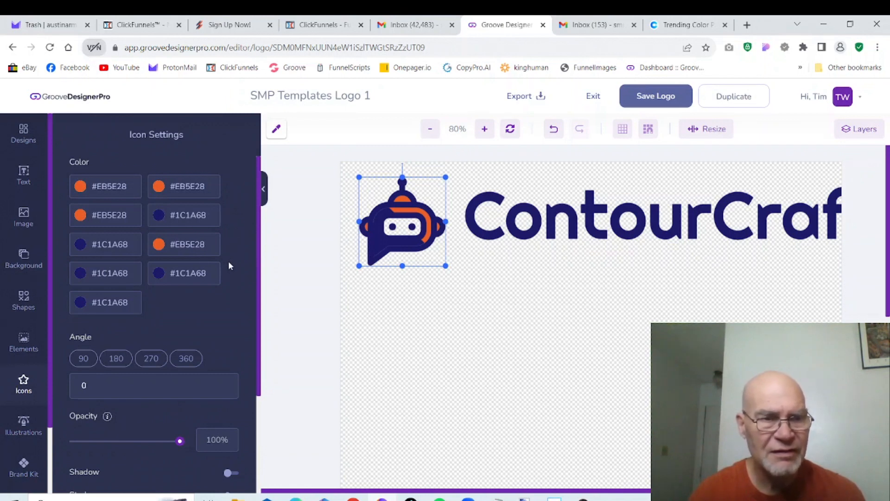
Step: Set the fourth icon colour, the robot's head and antenna outline, to #EB5E28
left_click(216, 217)
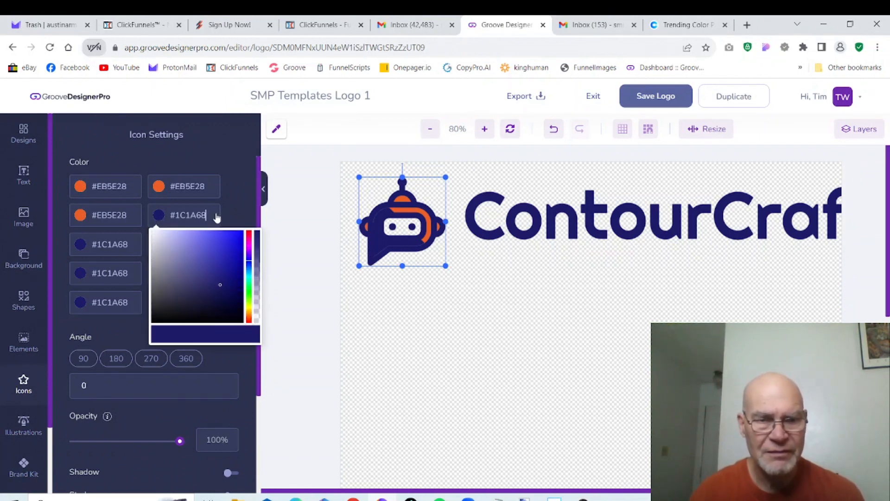
key("BackSpace")
key("BackSpace")
key("BackSpace")
key("BackSpace")
key("BackSpace")
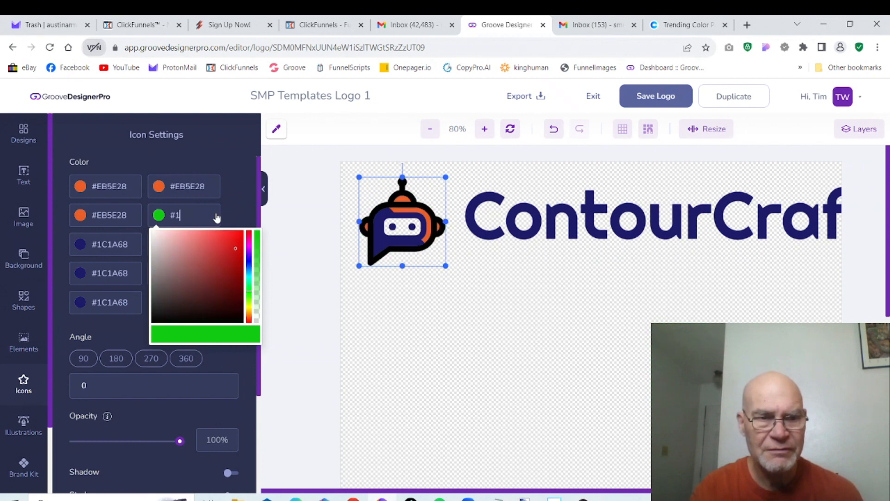
key("ctrl+v")
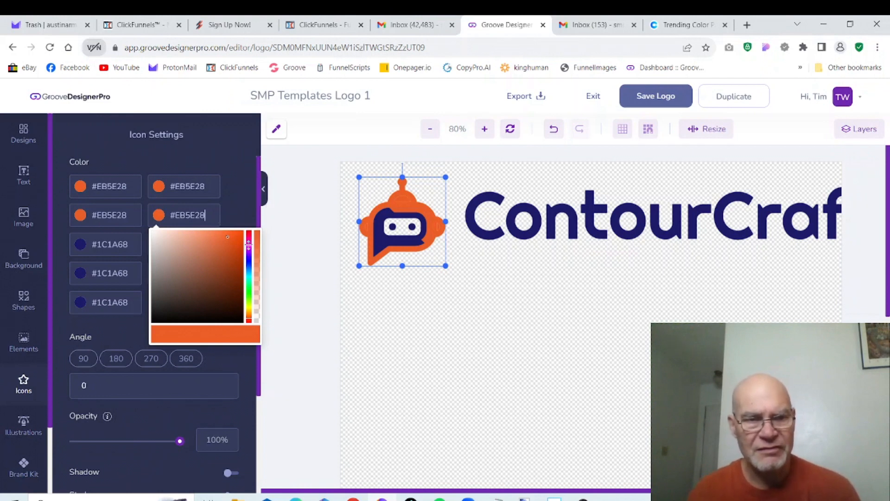
left_click(232, 202)
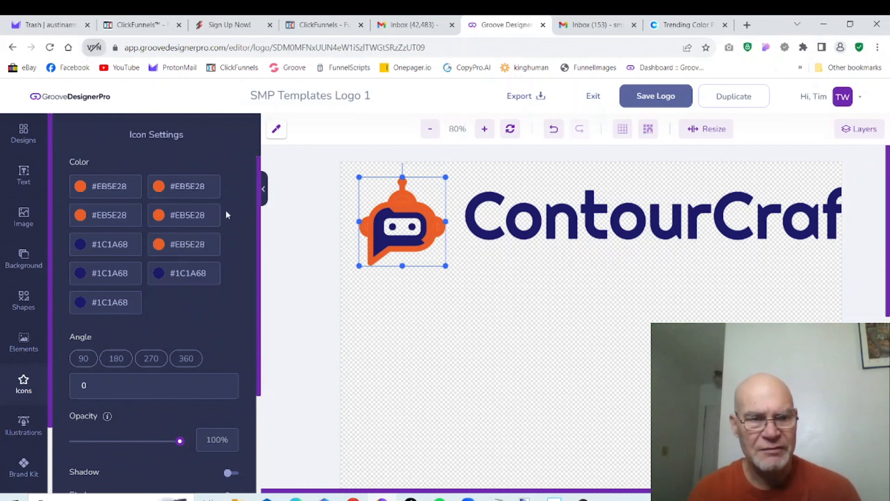
Step: Set the fifth icon colour, the navy speech-bubble area beside the robot's face, to #EB5E28
left_click(138, 248)
key("BackSpace")
key("BackSpace")
key("BackSpace")
key("BackSpace")
key("BackSpace")
key("BackSpace")
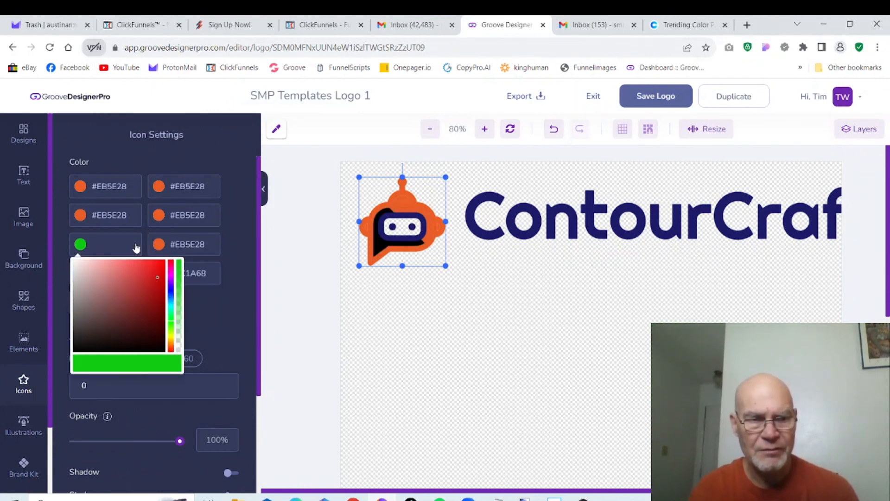
key("ctrl+v")
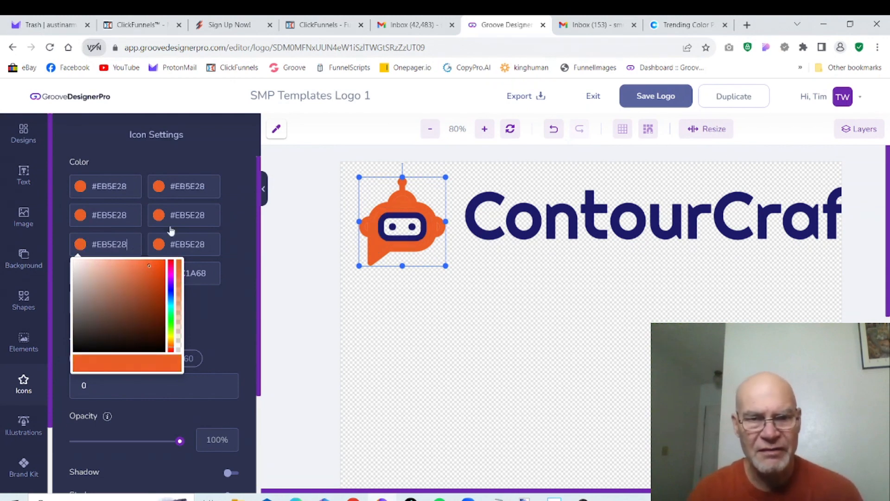
left_click(372, 195)
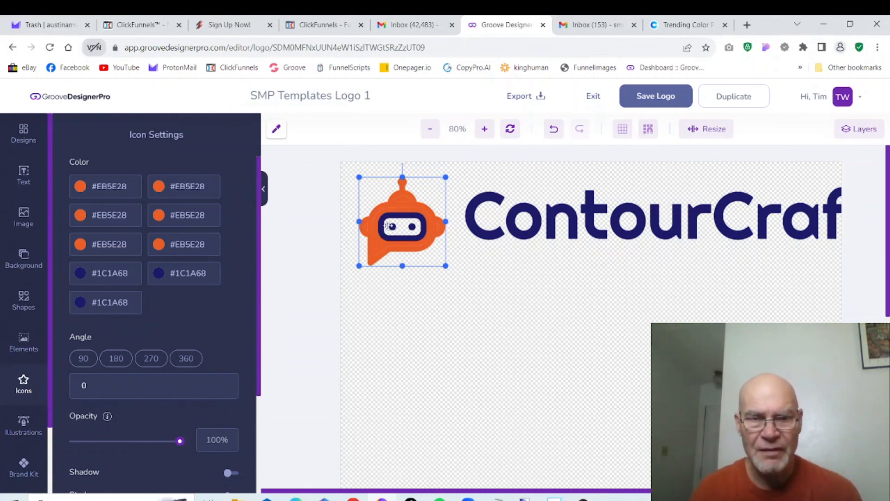
Step: Copy the near-black colour from the cream, grey and orange Coolors palette and add it as #252422 below the orange code in Notepad
mouse_move(684, 30)
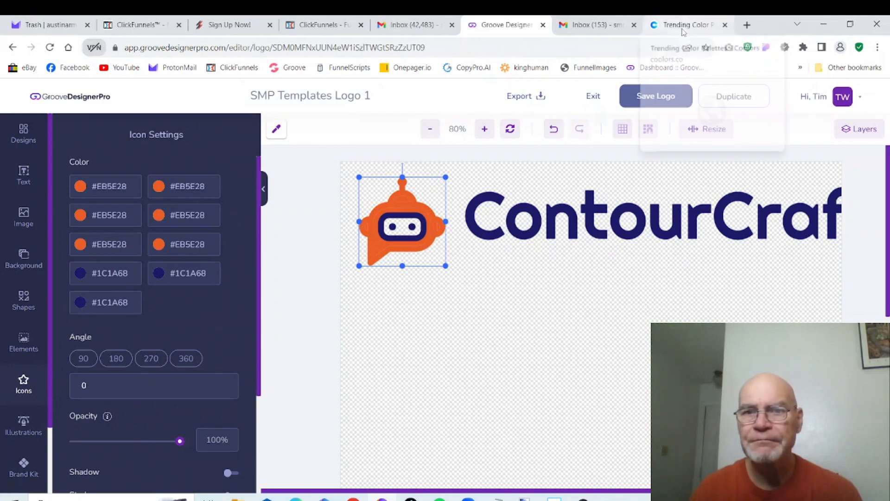
left_click(683, 28)
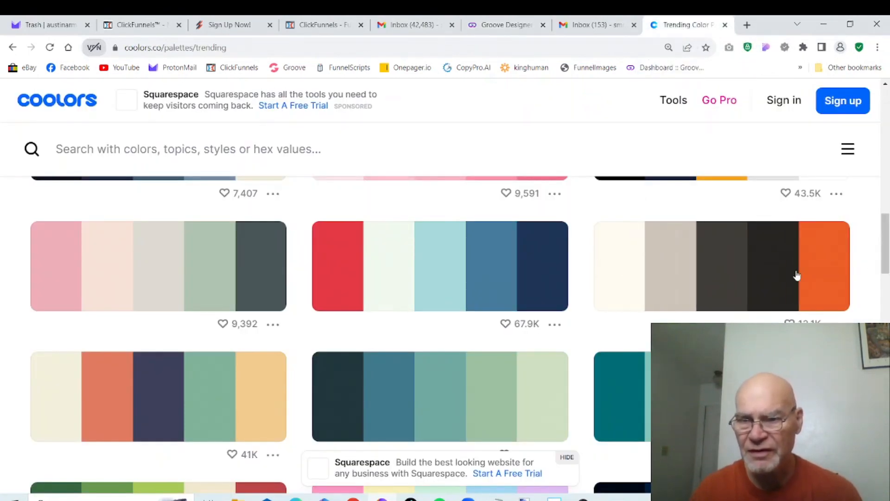
left_click(777, 278)
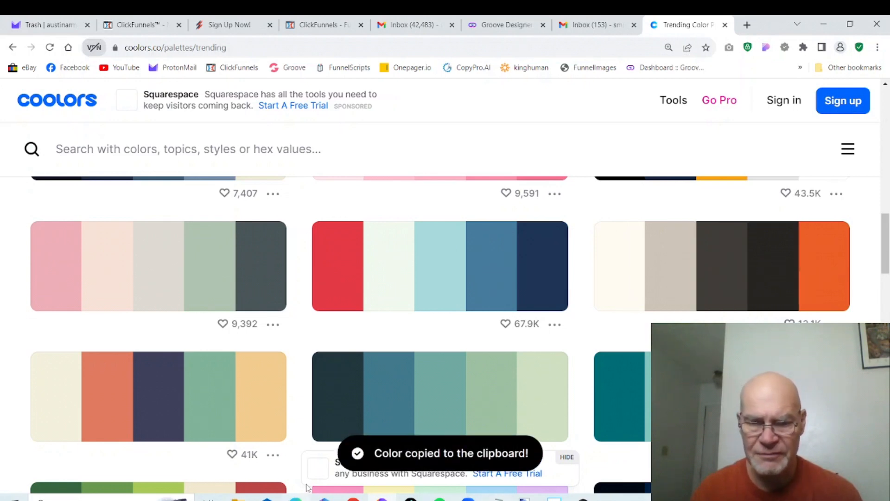
mouse_move(497, 498)
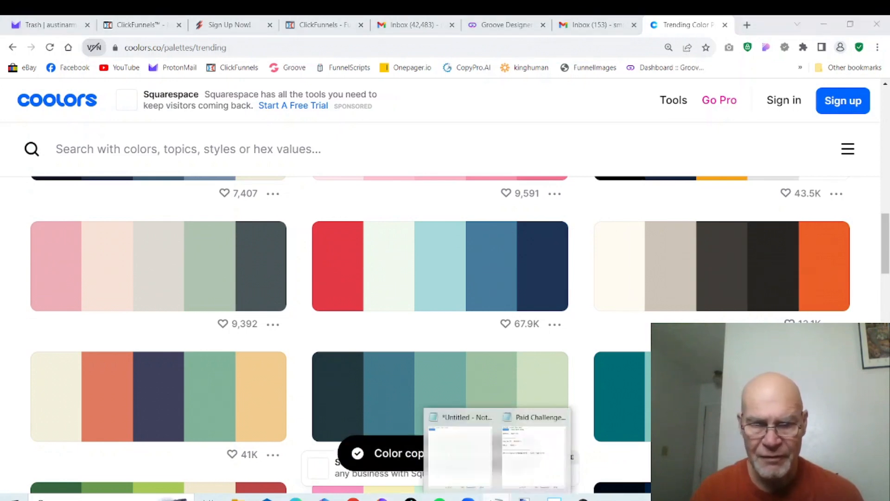
left_click(461, 445)
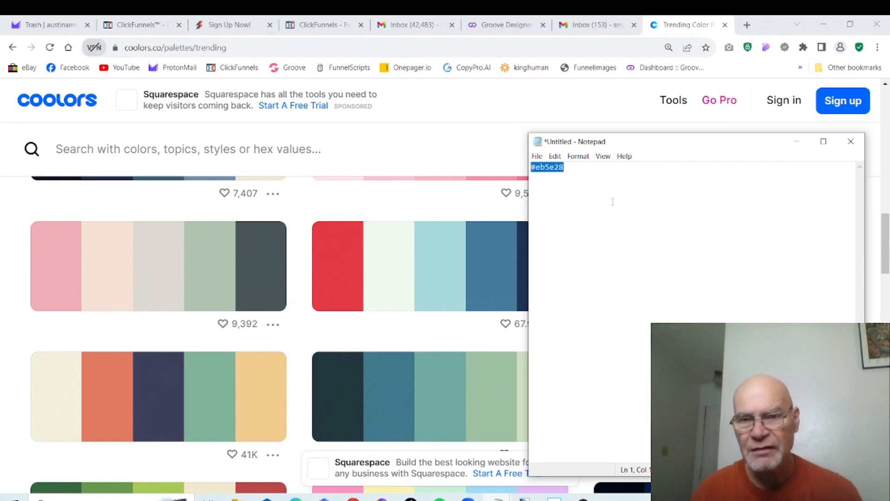
left_click(600, 167)
key("Return")
key("Return")
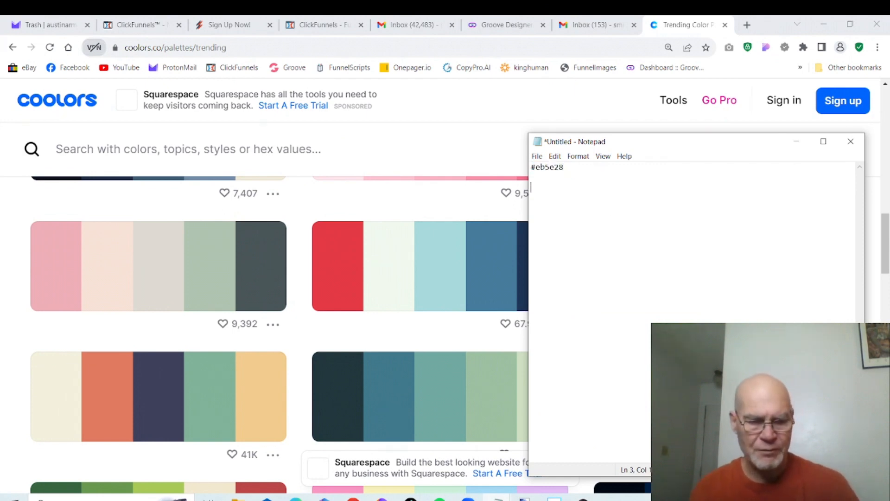
type("#")
key("ctrl+v")
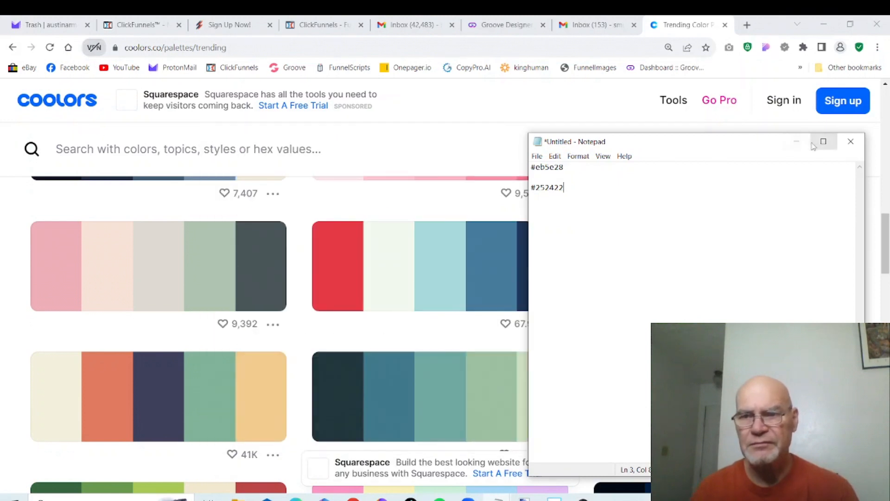
left_click(797, 141)
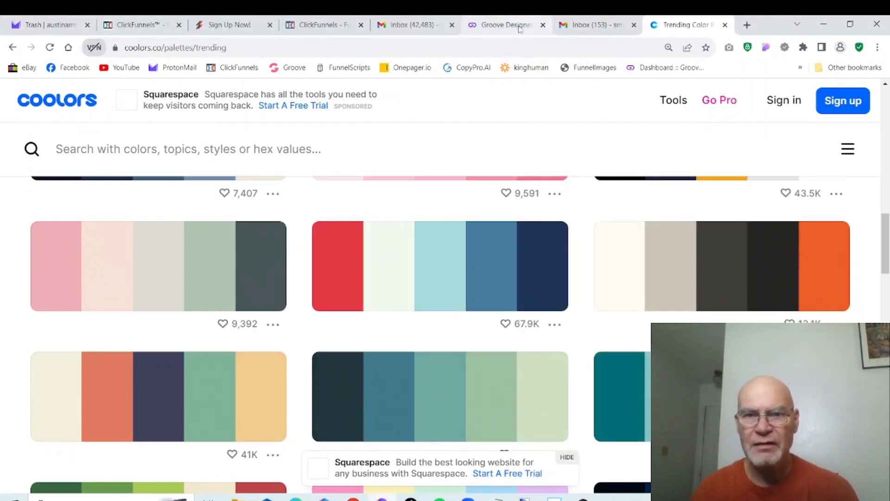
Step: Return to the GrooveDesignerPro logo and set the seventh icon colour, the frame around the robot's face, to #252422
left_click(510, 26)
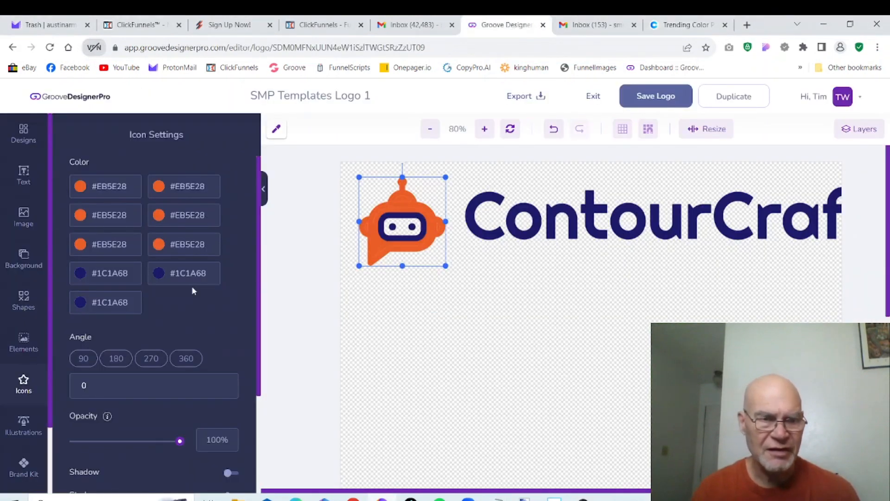
left_click(132, 276)
key("BackSpace")
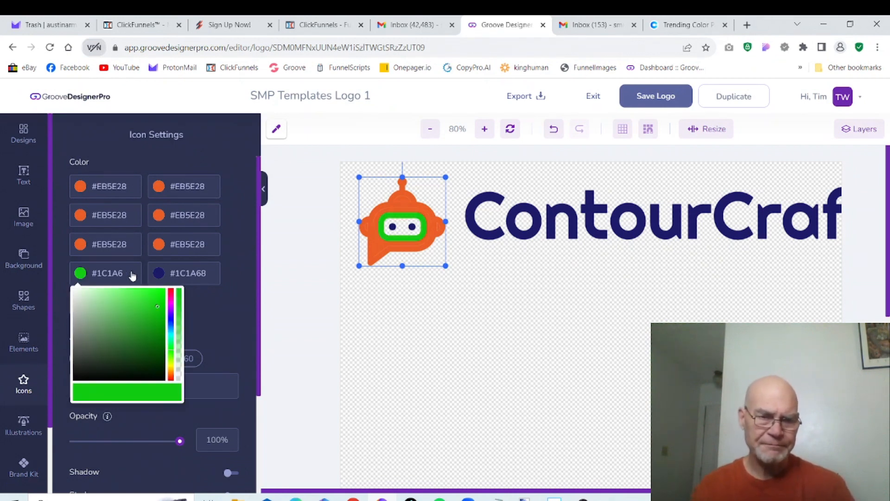
key("BackSpace")
key("BackSpace")
key("BackSpace")
key("BackSpace")
key("BackSpace")
key("BackSpace")
key("ctrl+v")
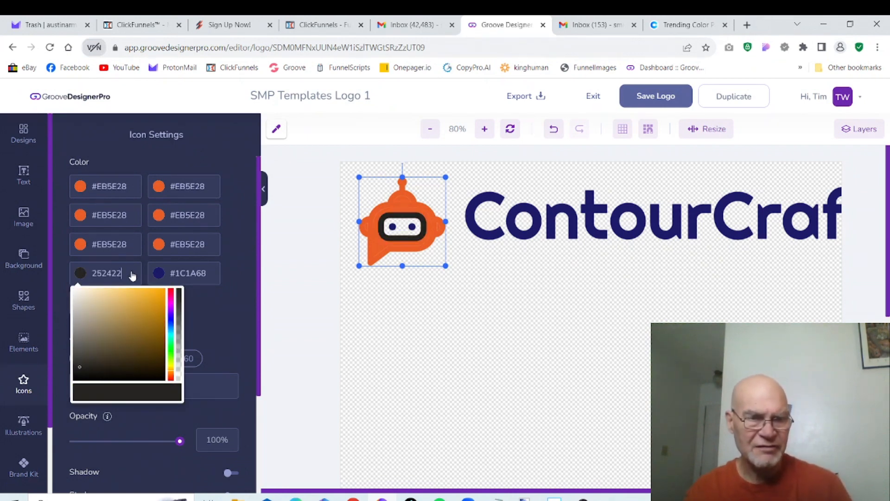
Step: Set the eighth icon colour, the robot's left eye, to #252422
left_click(207, 276)
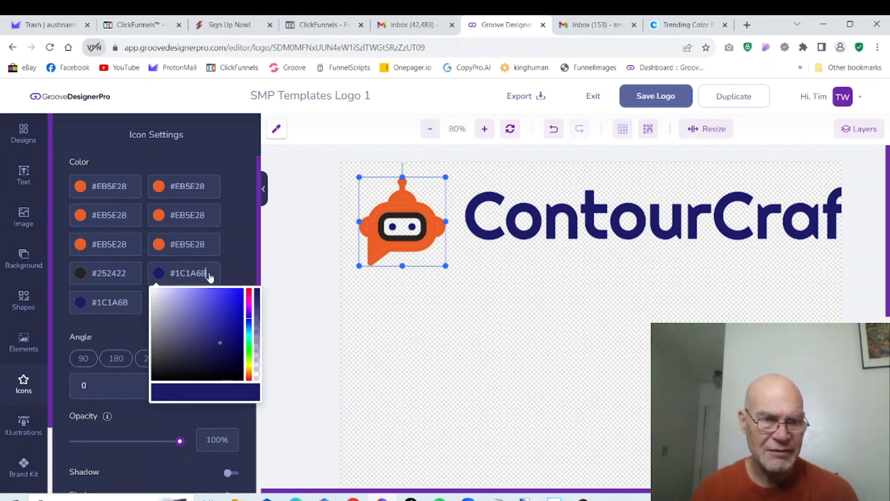
key("BackSpace")
key("BackSpace")
key("BackSpace")
key("BackSpace")
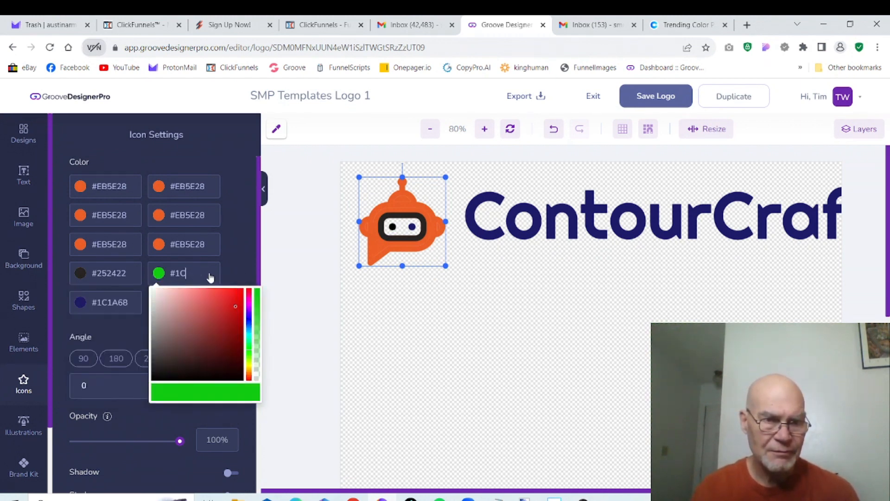
key("ctrl+v")
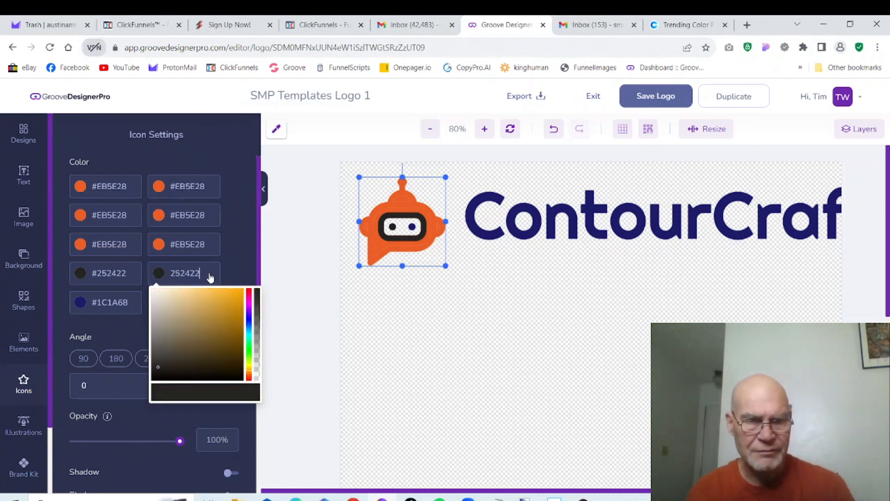
Step: Set the ninth icon colour, the robot's right eye, to #252422 and deselect the icon
left_click(128, 308)
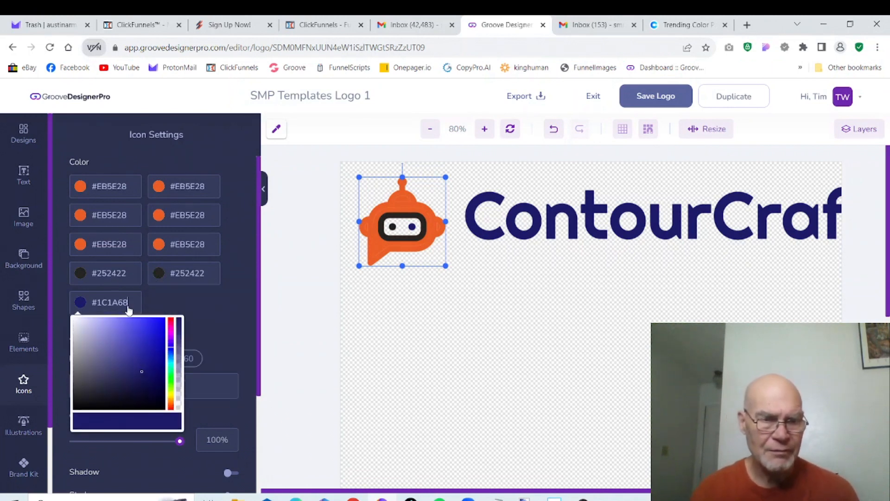
key("BackSpace")
key("BackSpace")
key("BackSpace")
key("BackSpace")
key("BackSpace")
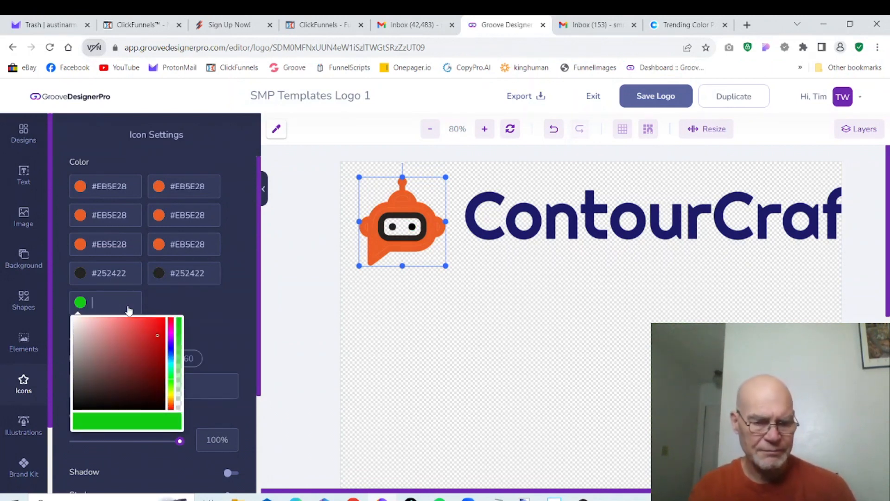
key("ctrl+v")
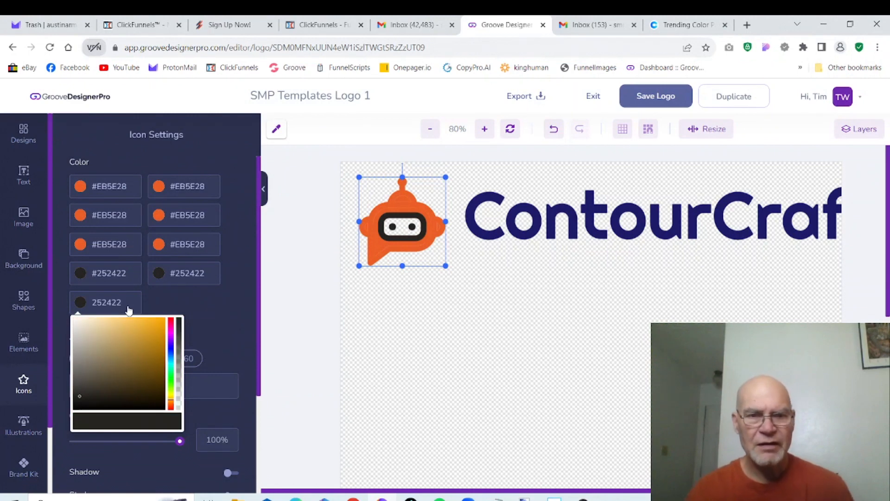
left_click(397, 327)
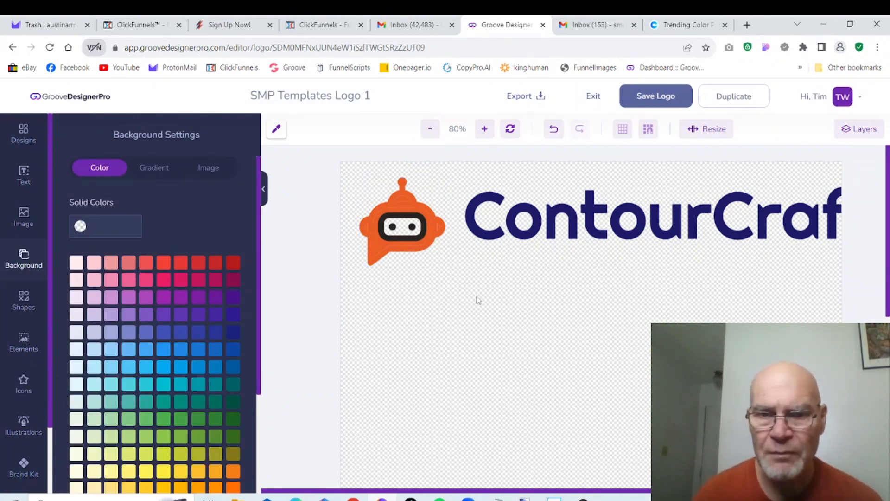
Step: Replace the ContourCraft wording in the logo's text layer with "SMP Templates"
left_click(561, 228)
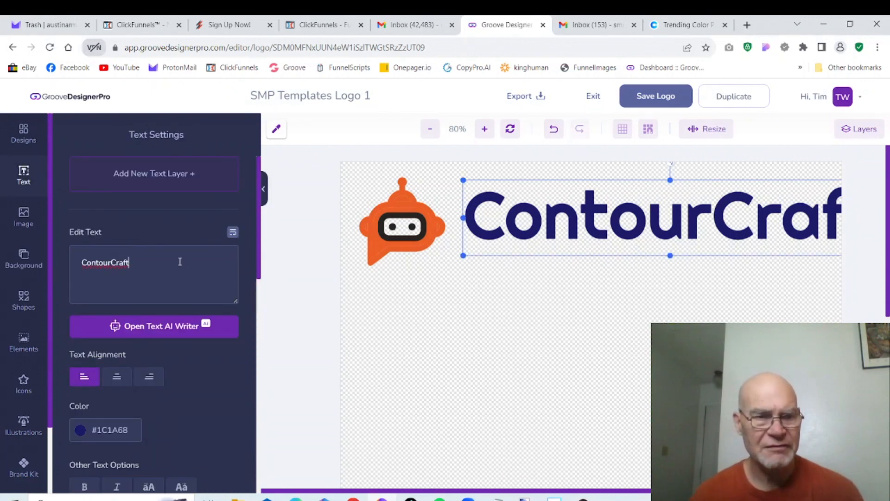
key("BackSpace")
key("BackSpace")
key("BackSpace")
key("BackSpace")
key("BackSpace")
key("BackSpace")
key("BackSpace")
key("BackSpace")
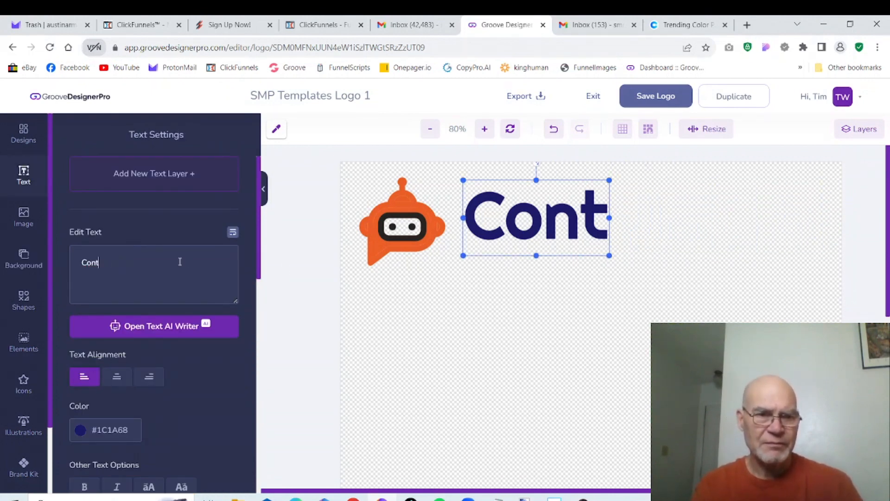
key("BackSpace")
key("BackSpace")
key("BackSpace")
key("BackSpace")
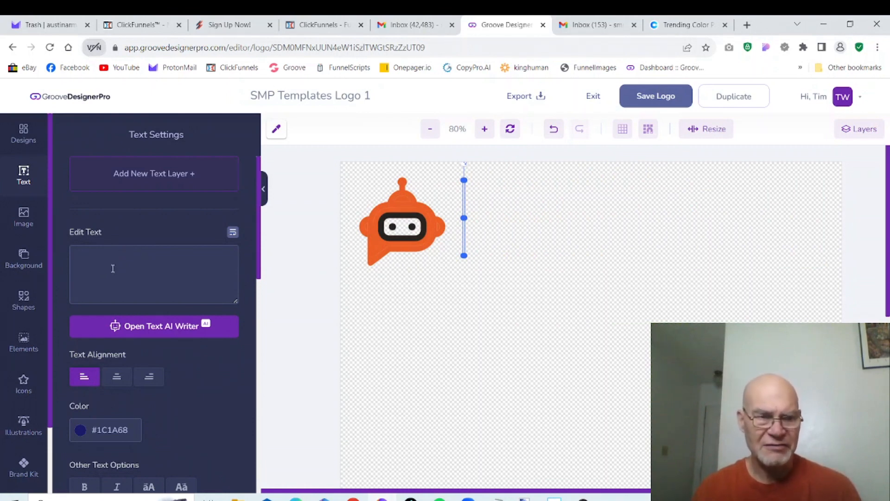
type("S")
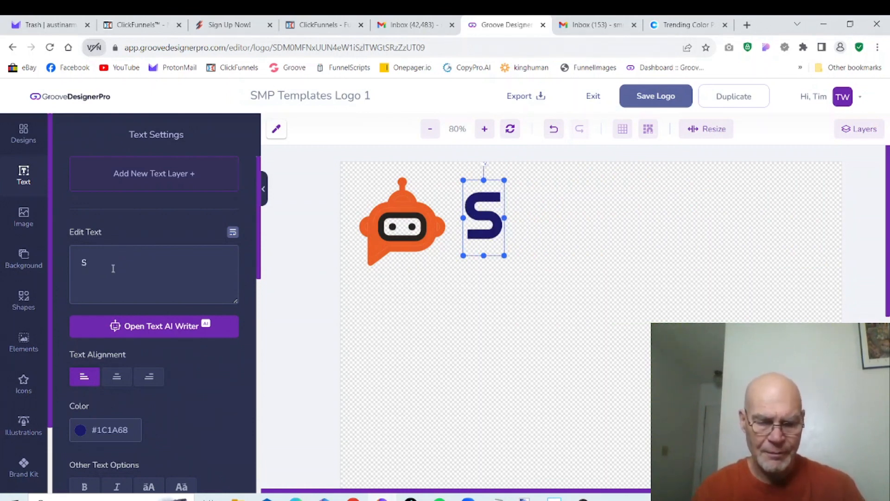
type("MP")
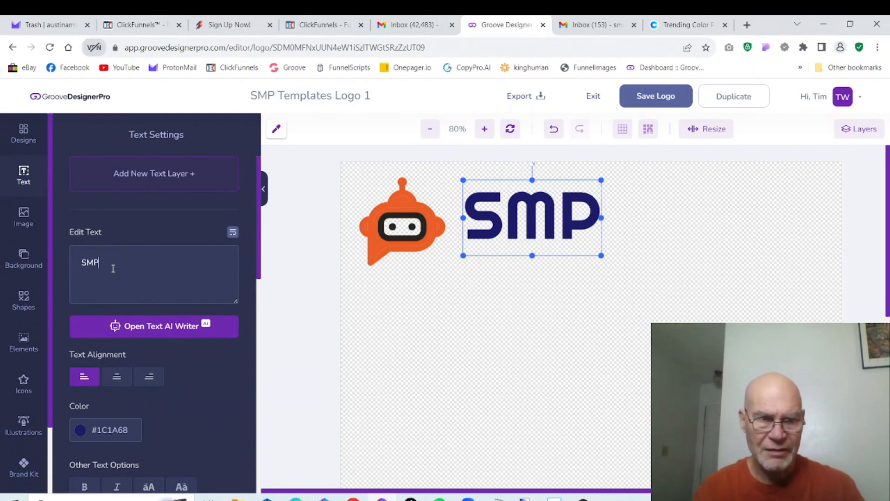
type(" Tem")
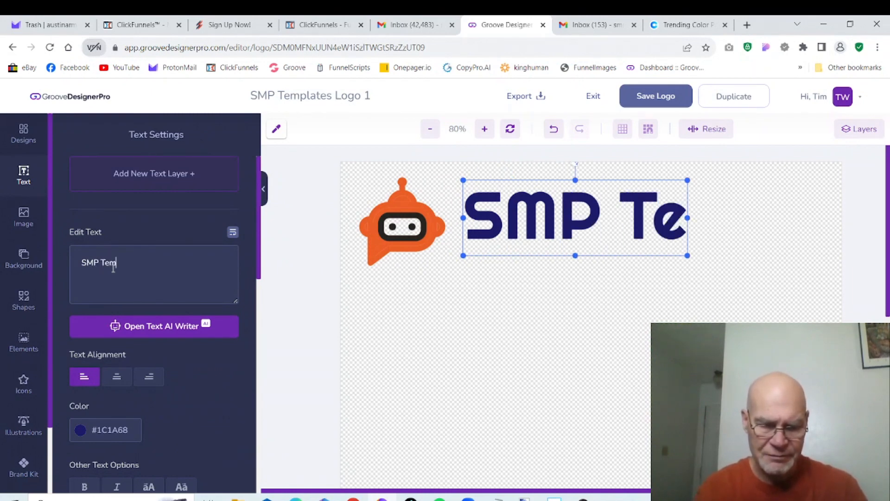
type("plaate")
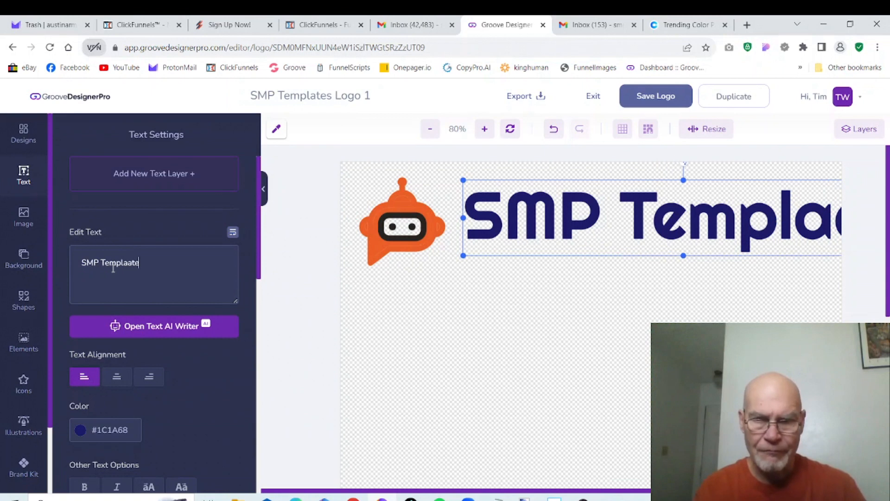
key("BackSpace")
key("BackSpace")
key("BackSpace")
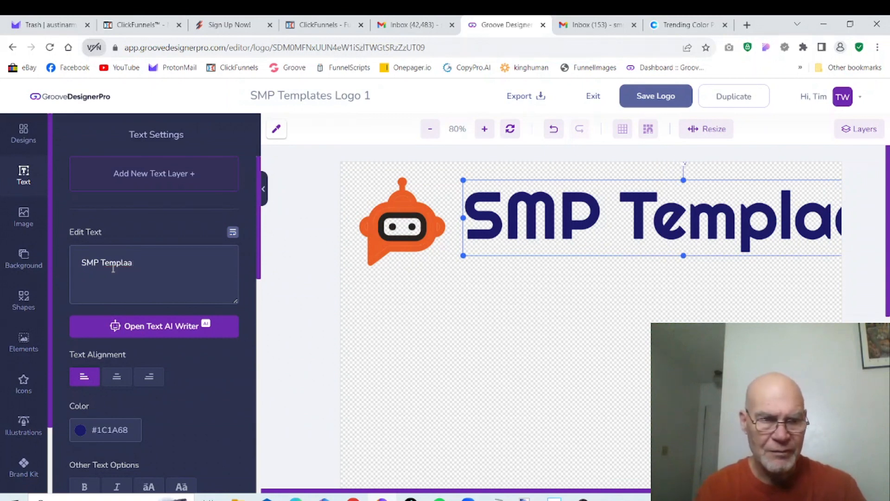
type("tes")
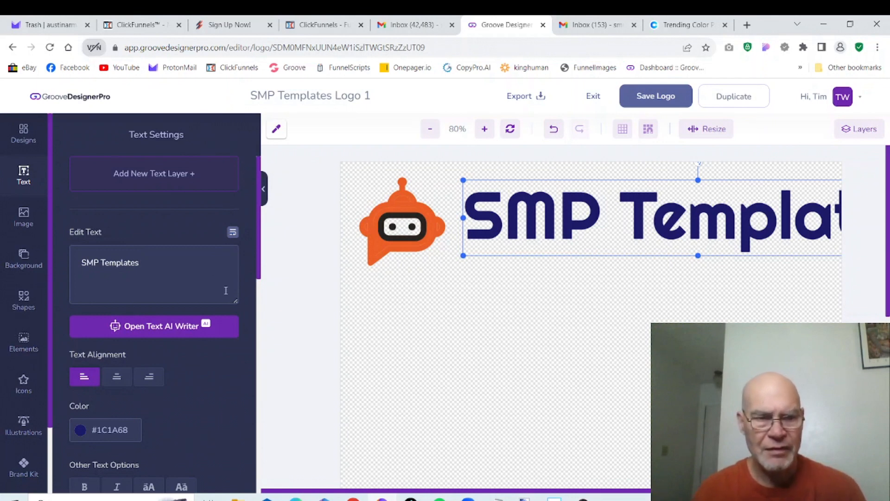
Step: Reduce the SMP Templates text to font size 69 and move it level with the robot's face, close beside the icon
left_click_drag(258, 217, 268, 265)
left_click_drag(103, 408, 89, 411)
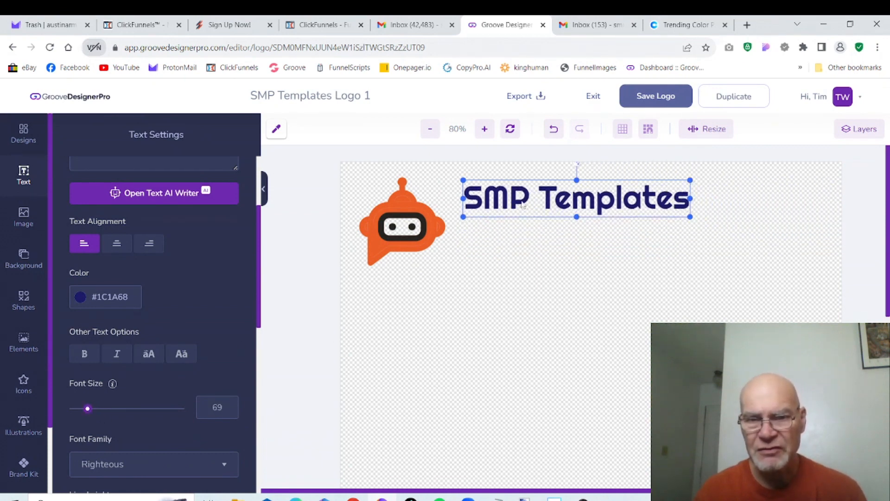
left_click_drag(524, 206, 523, 215)
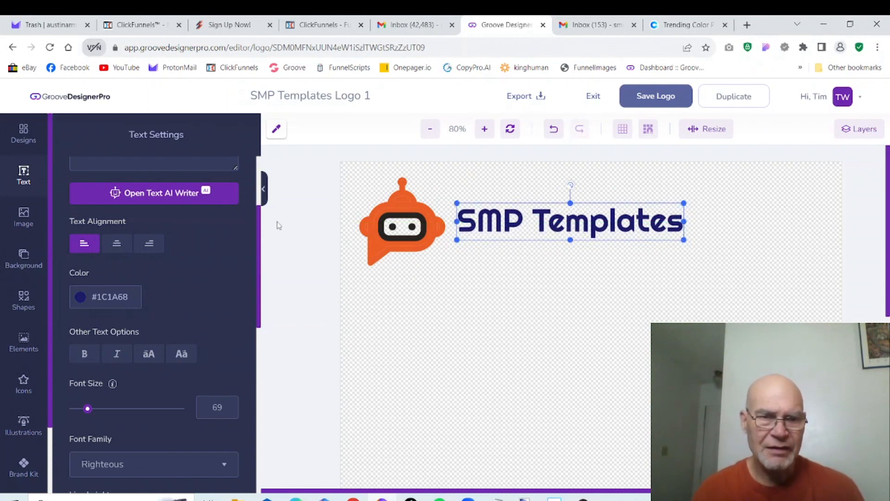
Step: Change the font family of the SMP Templates text to raxtor bold
left_click_drag(259, 219, 262, 308)
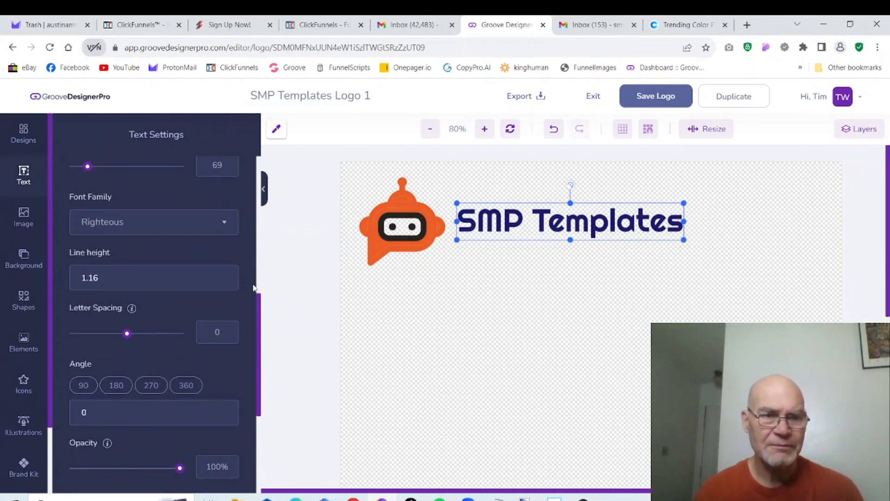
left_click(225, 225)
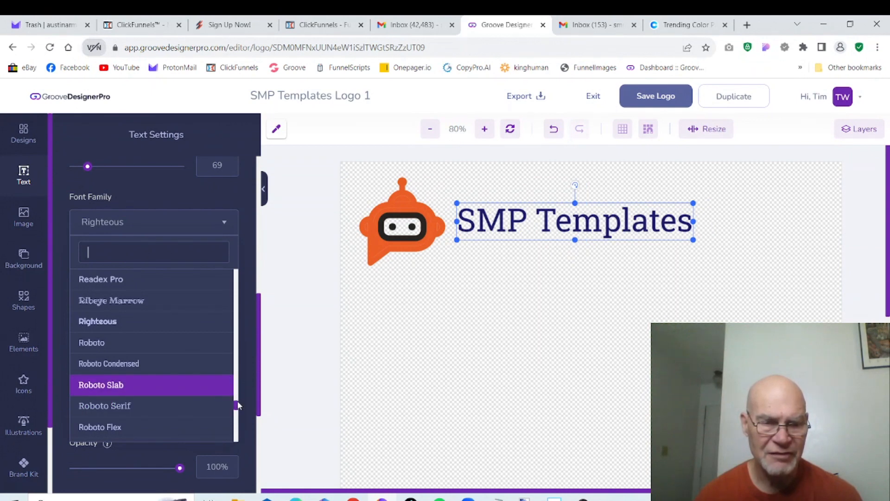
scroll(238, 405, "down", 5)
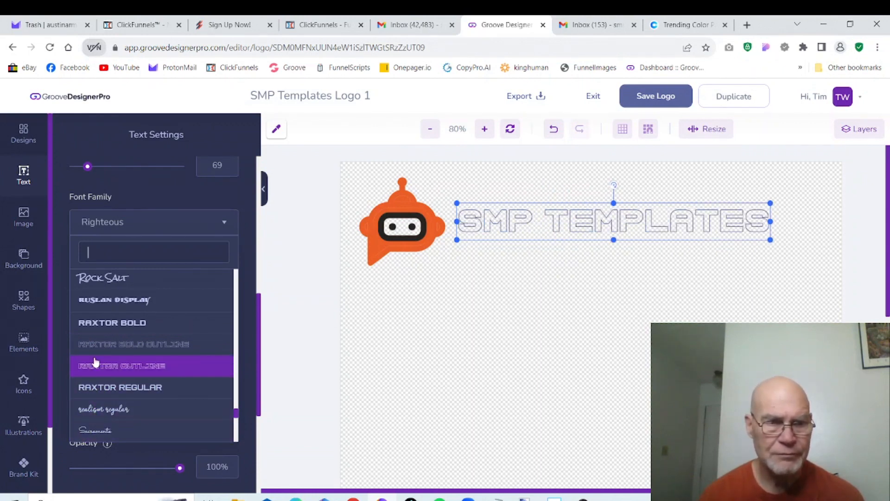
left_click(101, 325)
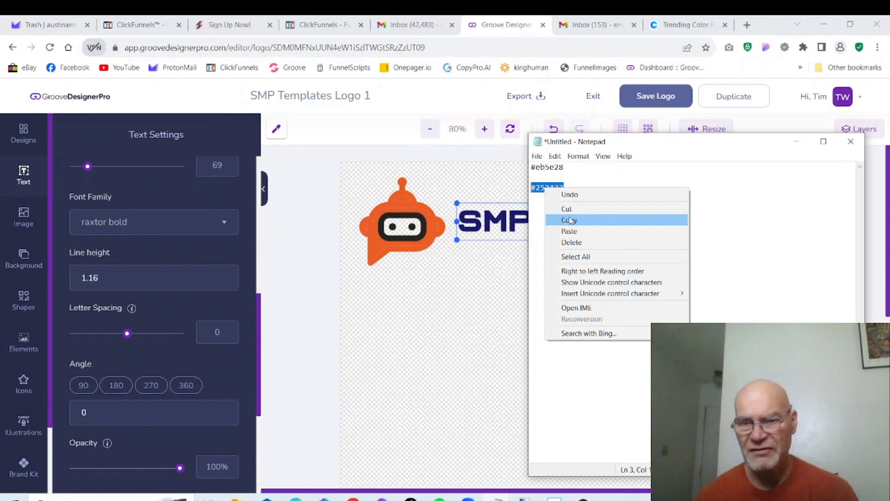
Step: Copy the near-black code from Notepad and set the SMP Templates text colour to #252422
left_click(570, 220)
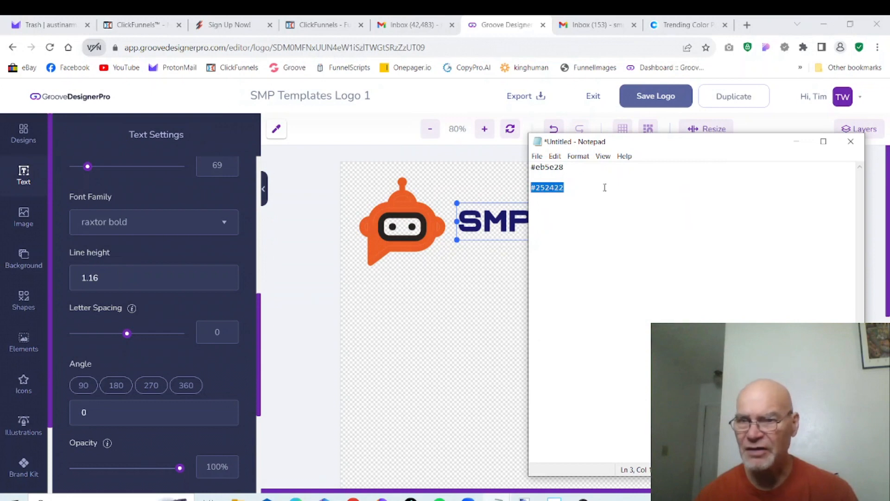
left_click(796, 141)
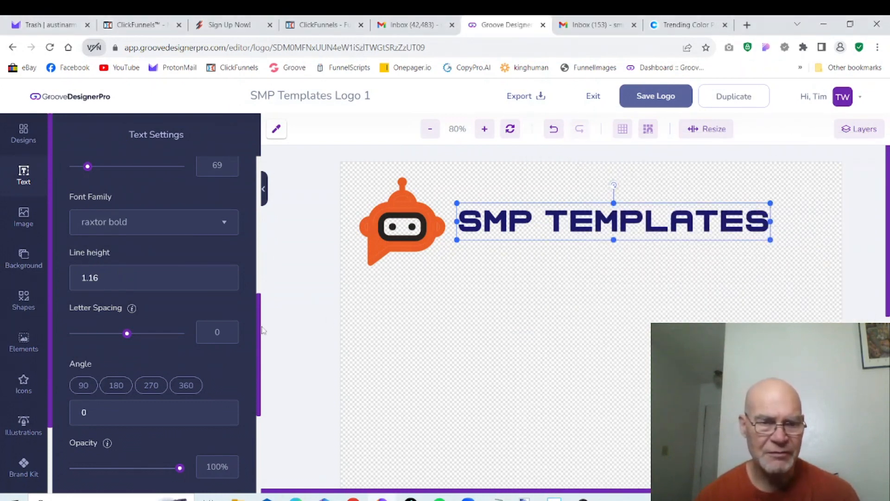
left_click_drag(259, 328, 262, 274)
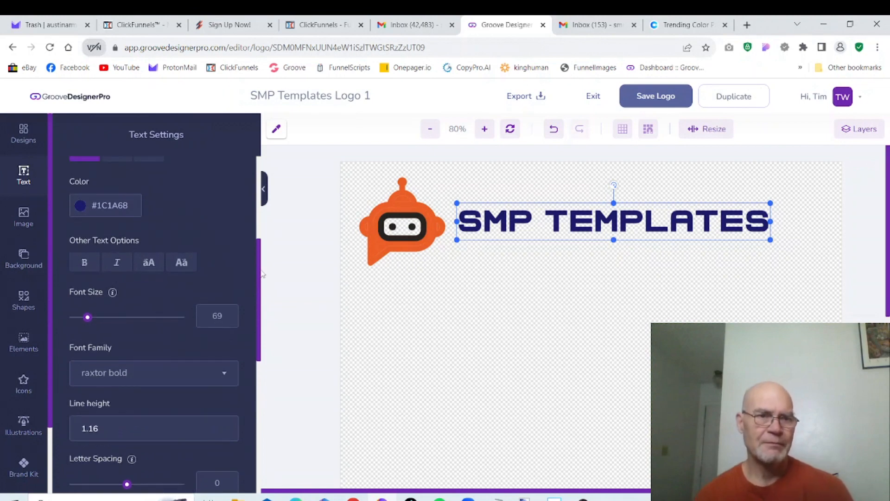
left_click(132, 212)
key("BackSpace")
key("BackSpace")
key("BackSpace")
key("BackSpace")
key("BackSpace")
key("BackSpace")
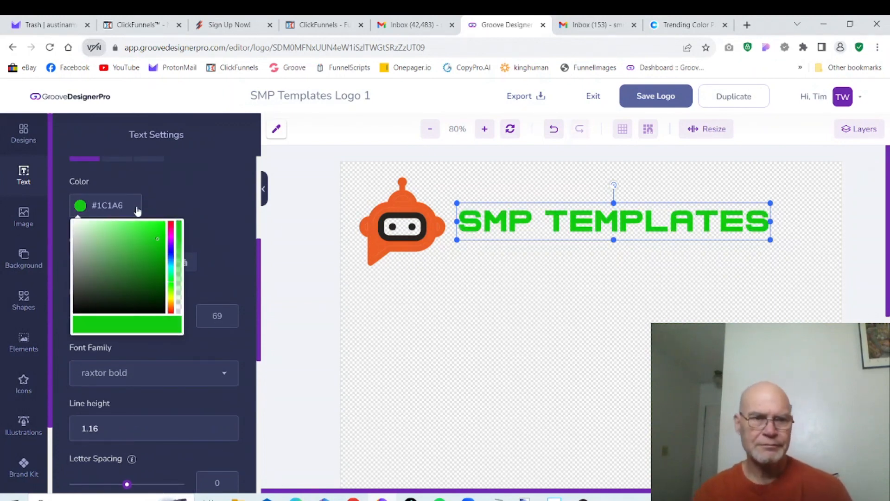
type("252422")
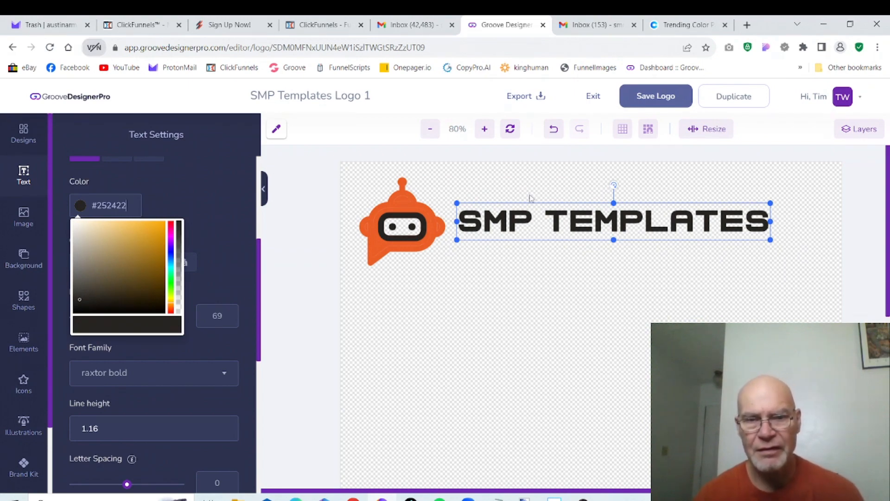
left_click(505, 187)
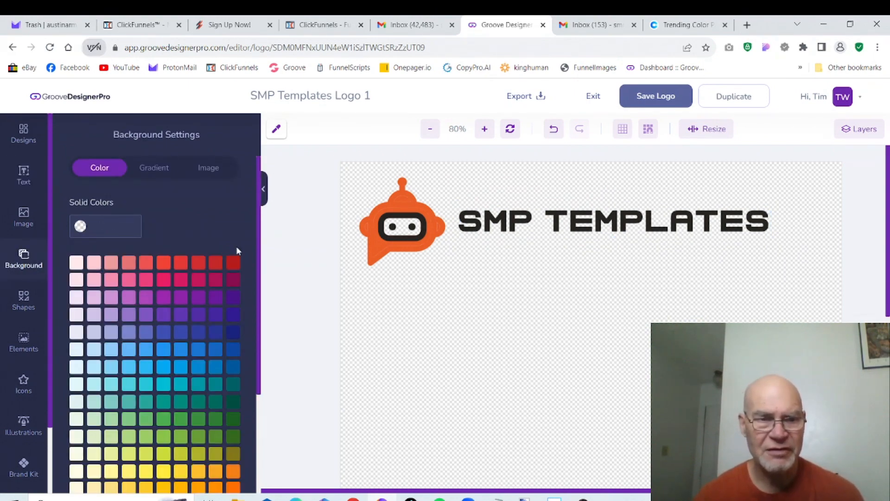
Step: Turn on the stroke for the SMP Templates text
left_click(480, 227)
scroll(179, 333, "down", 5)
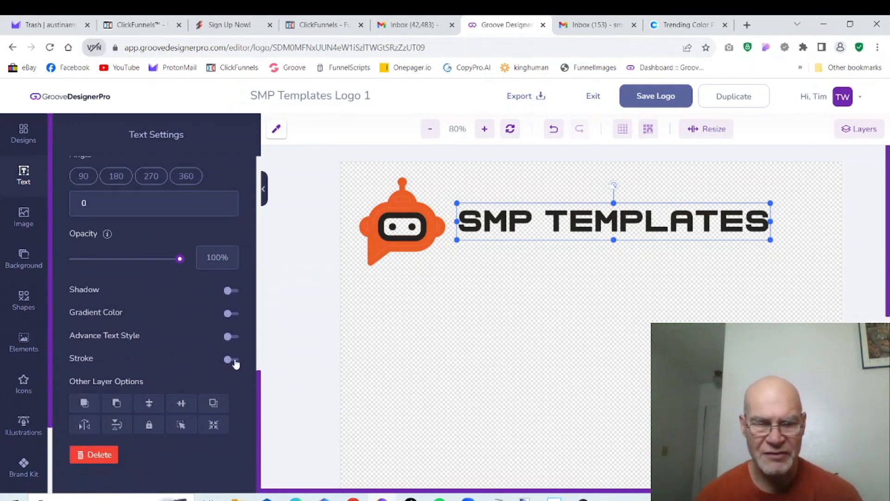
left_click(232, 360)
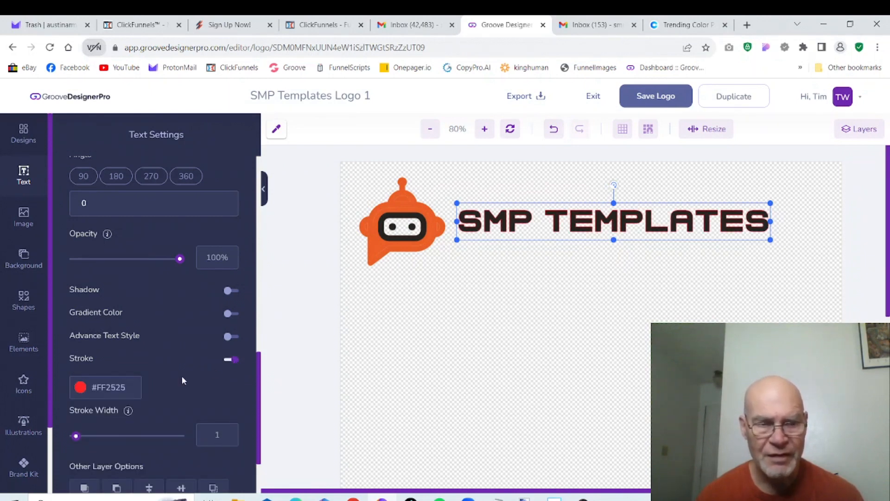
Step: Switch to the untitled Notepad file and copy the orange code #eb5e28
mouse_move(499, 498)
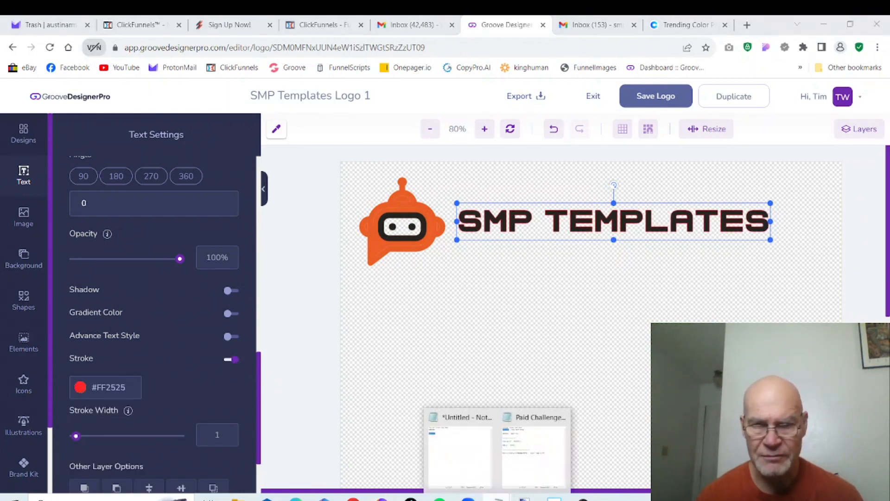
left_click(452, 461)
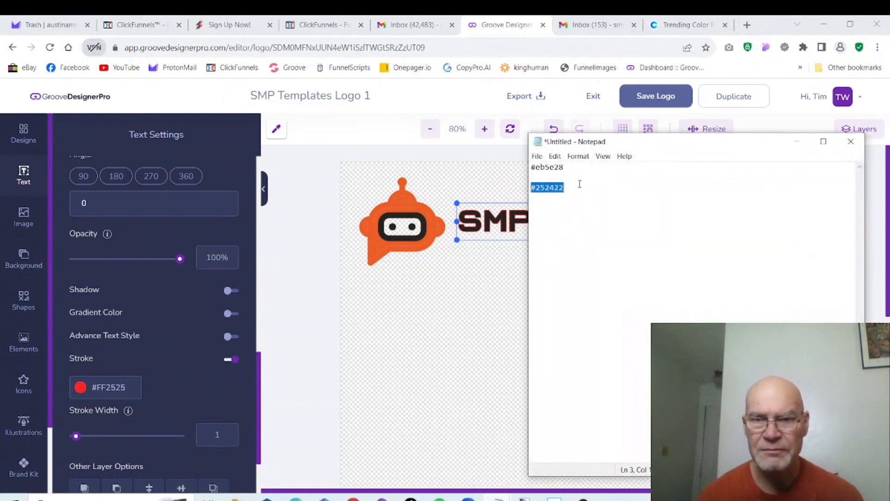
left_click_drag(567, 167, 527, 166)
right_click(545, 167)
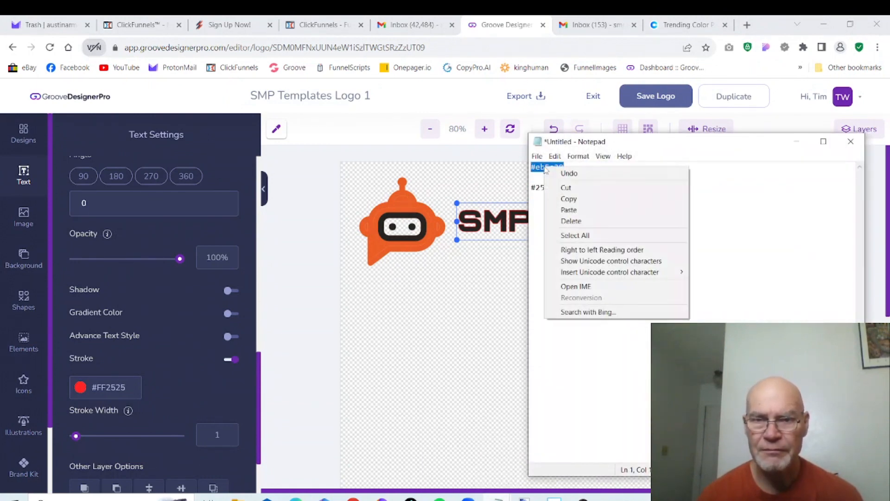
left_click(570, 198)
Step: Set the stroke colour of the SMP Templates text to #EB5E28 and its stroke width to 1.8
left_click(134, 389)
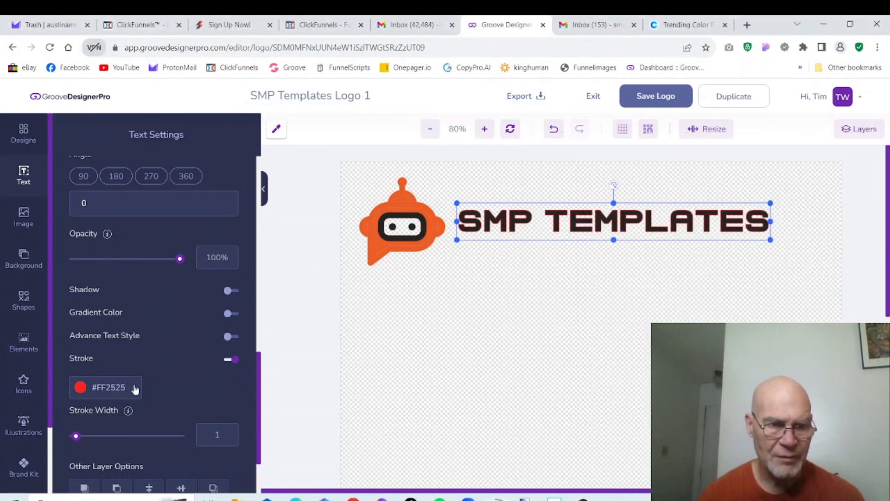
key("BackSpace")
key("BackSpace")
key("BackSpace")
key("BackSpace")
key("BackSpace")
key("BackSpace")
key("BackSpace")
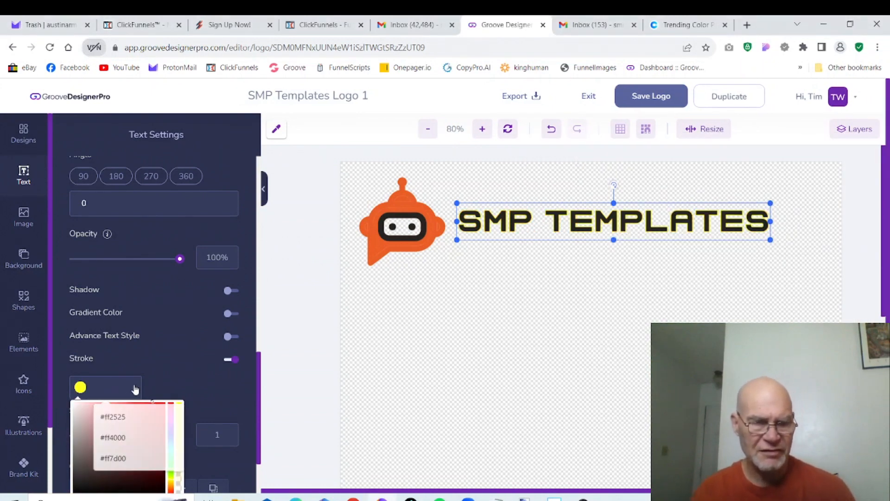
key("ctrl+v")
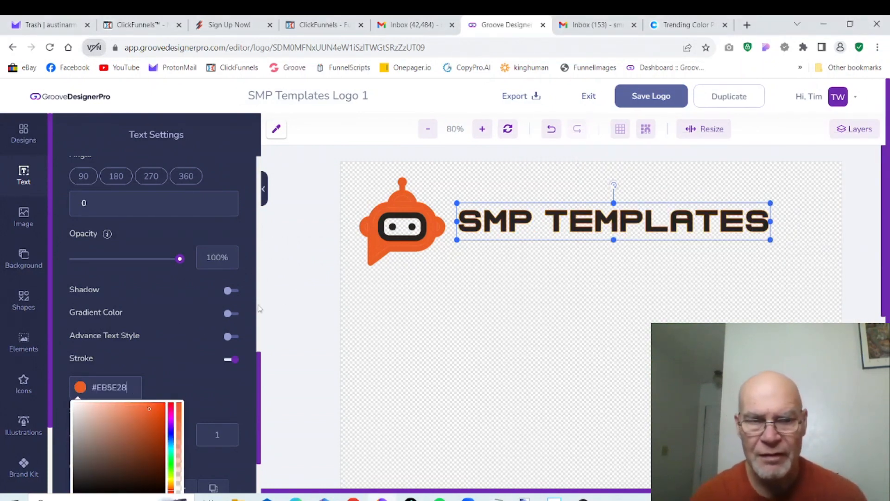
left_click(182, 373)
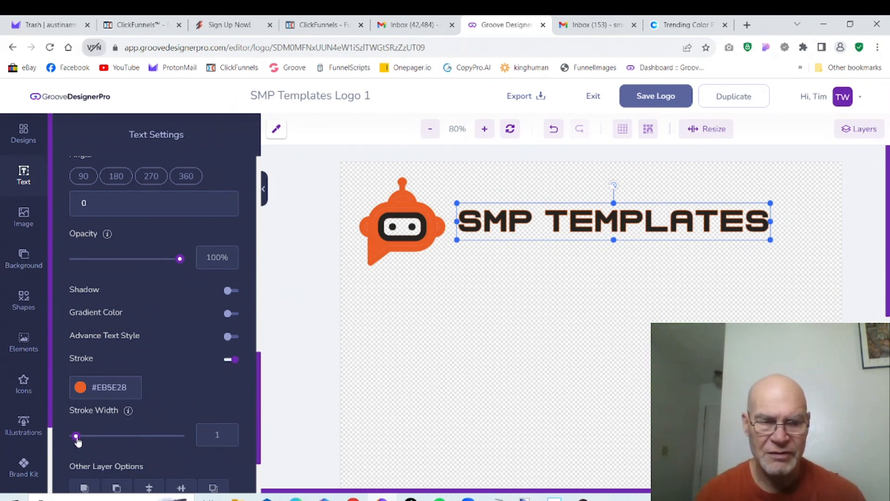
left_click_drag(76, 437, 77, 437)
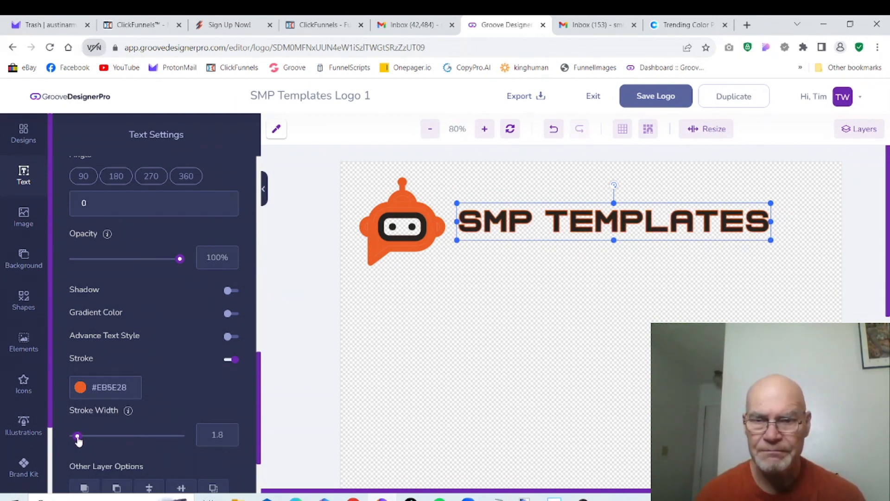
Step: Resize the canvas to a wide, short banner shape around the SMP Templates logo
left_click(438, 298)
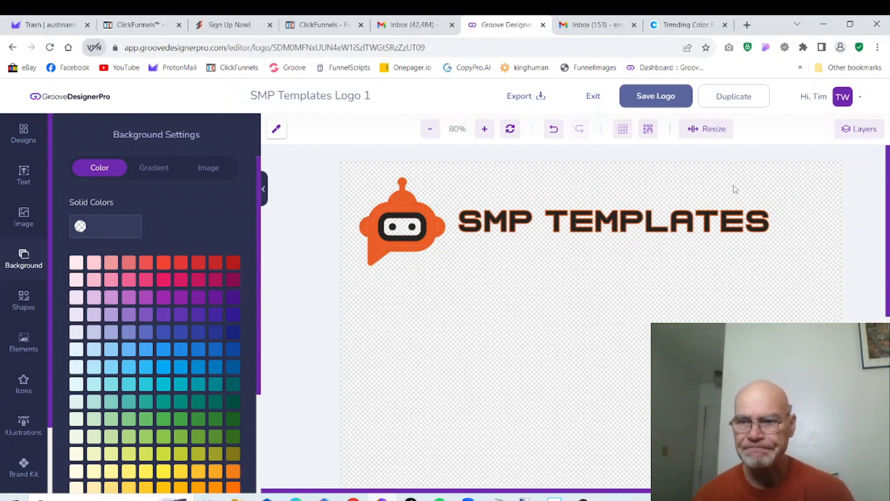
left_click(717, 131)
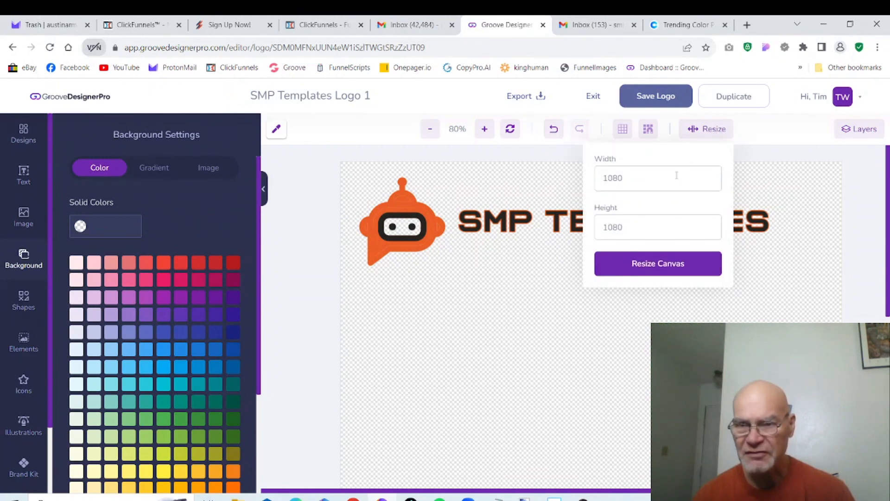
left_click(677, 177)
left_click(562, 193)
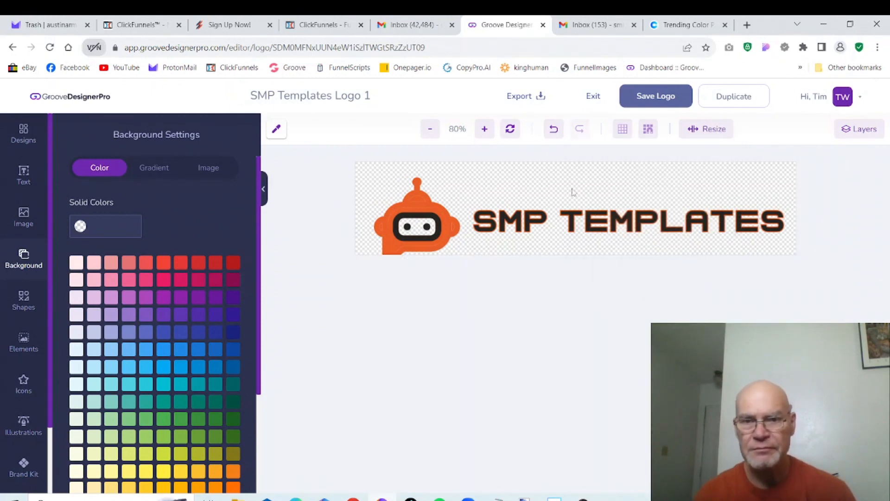
Step: Select all the logo layers together and move them up so the whole robot icon fits inside the canvas
left_click(600, 222)
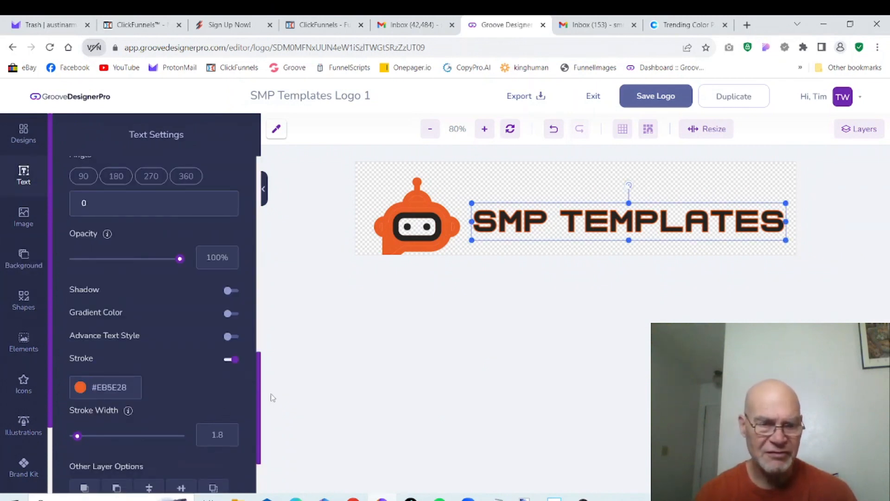
scroll(258, 393, "down", 2)
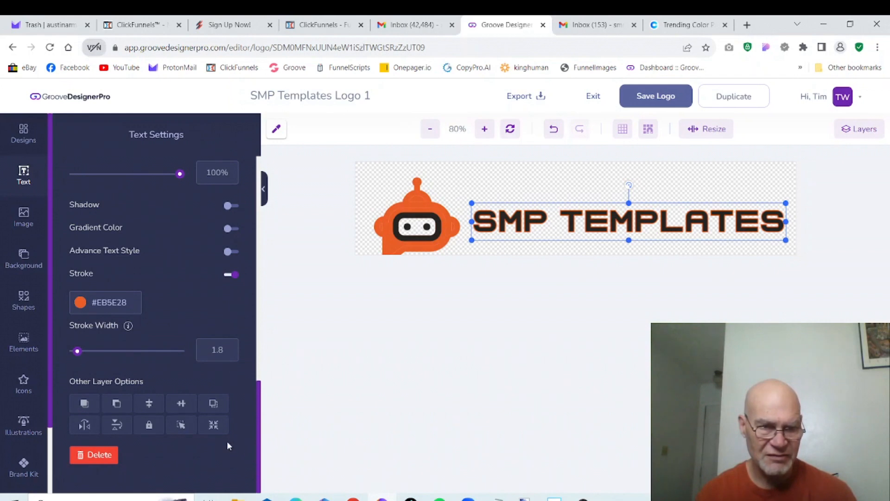
left_click(183, 428)
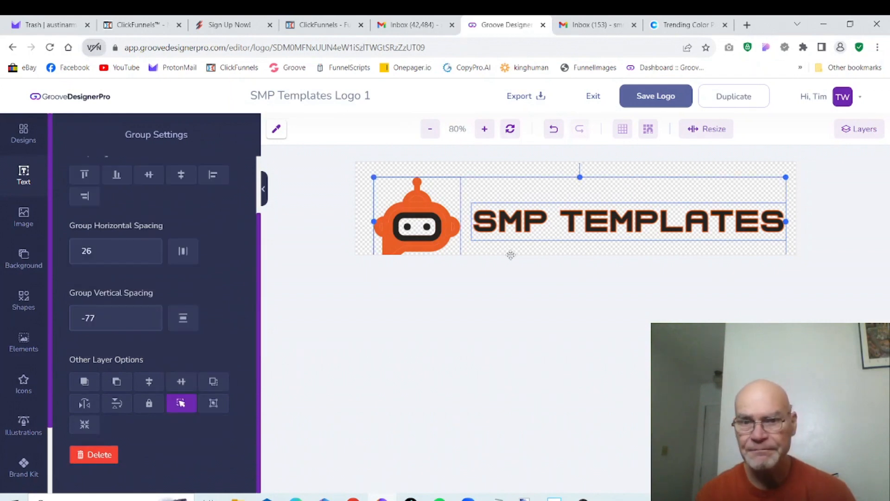
left_click_drag(524, 231, 521, 219)
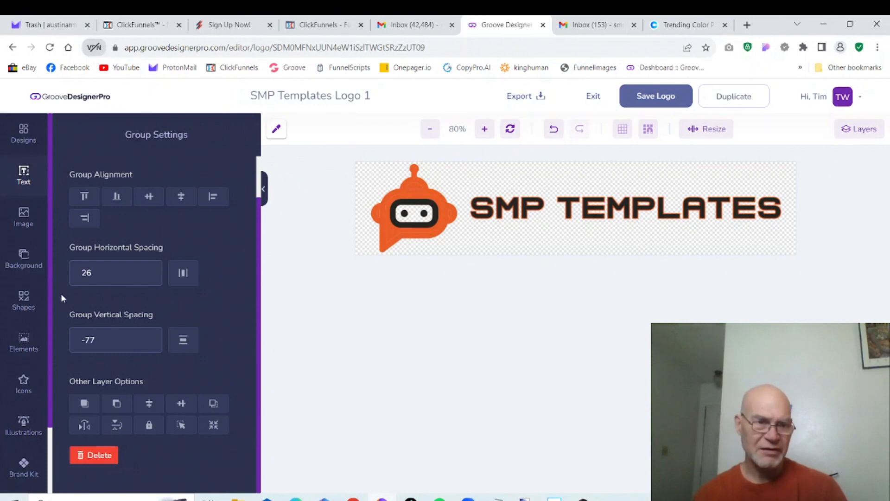
Step: Give the background the solid colour #E57373 and lower its opacity to almost fully transparent
left_click(28, 262)
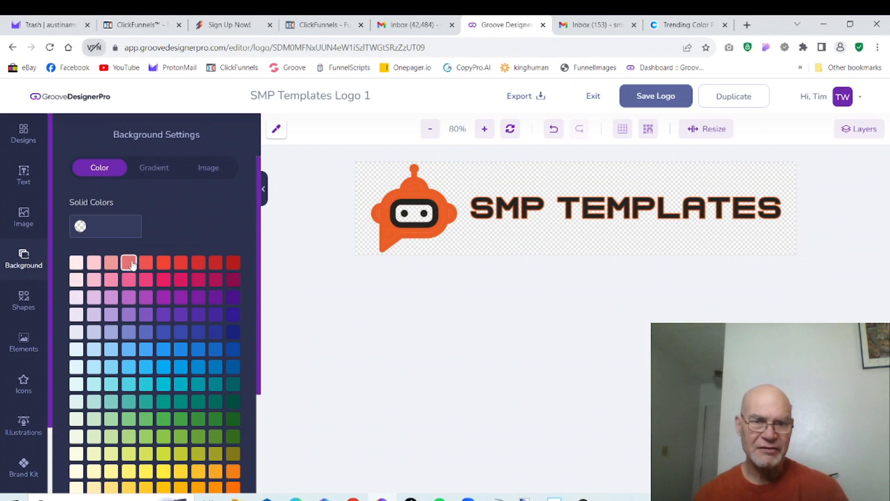
left_click(130, 263)
left_click(116, 227)
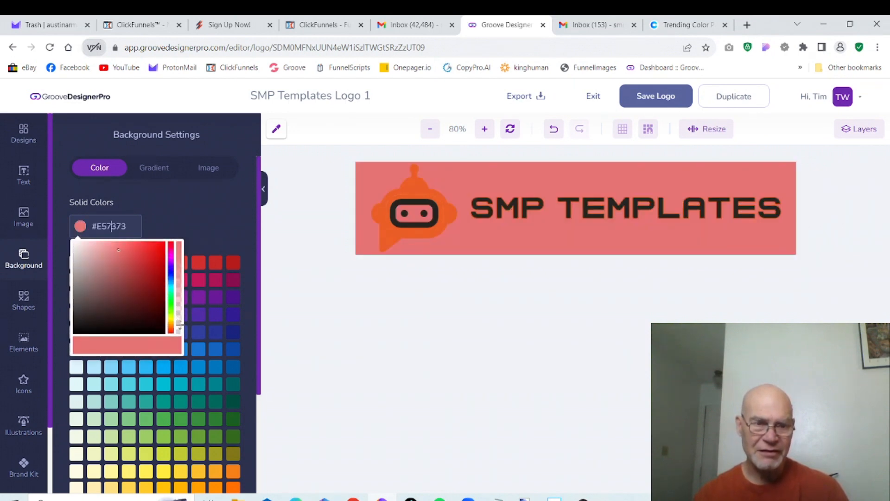
left_click_drag(179, 327, 176, 334)
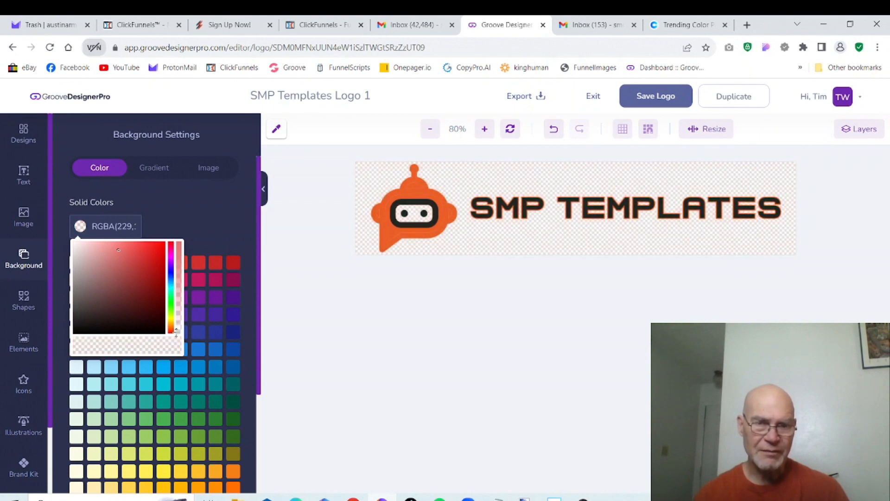
left_click(396, 309)
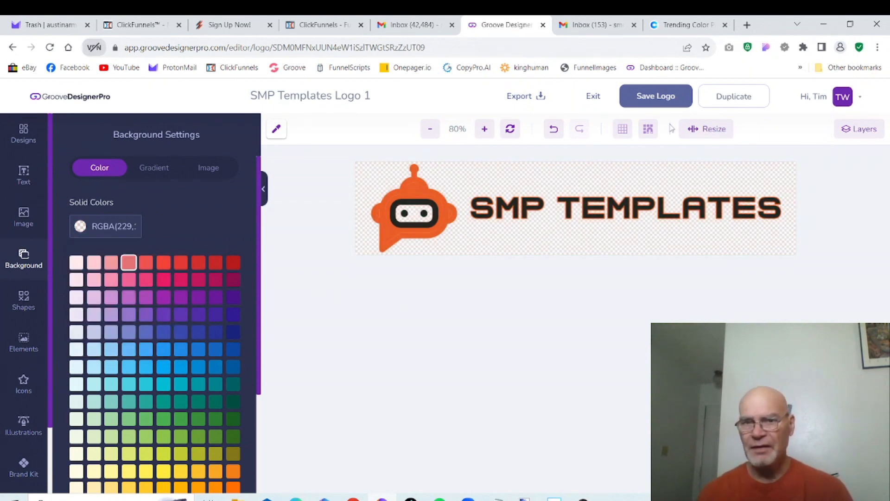
Step: Save the logo and exit the editor to My Designs
left_click(647, 97)
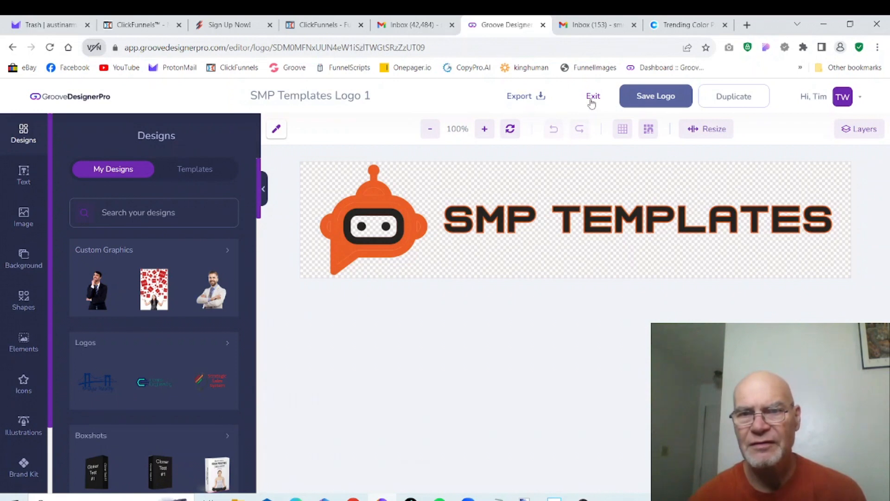
left_click(593, 97)
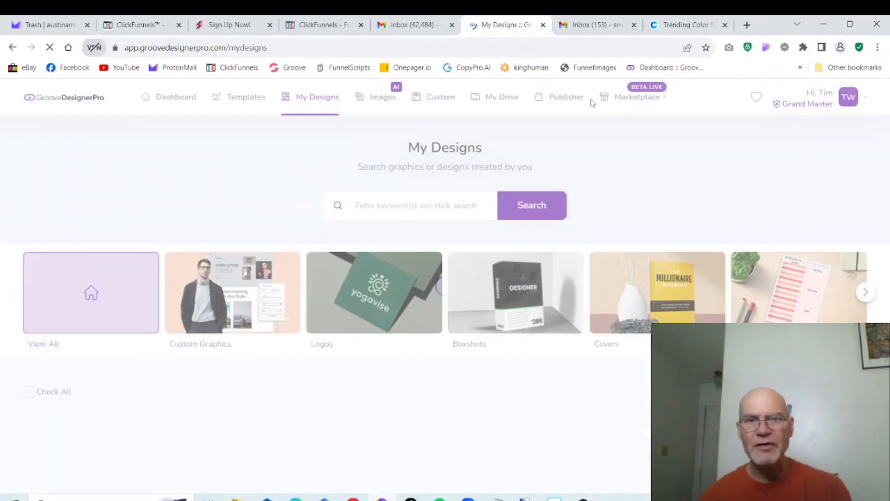
left_click_drag(596, 103, 836, 146)
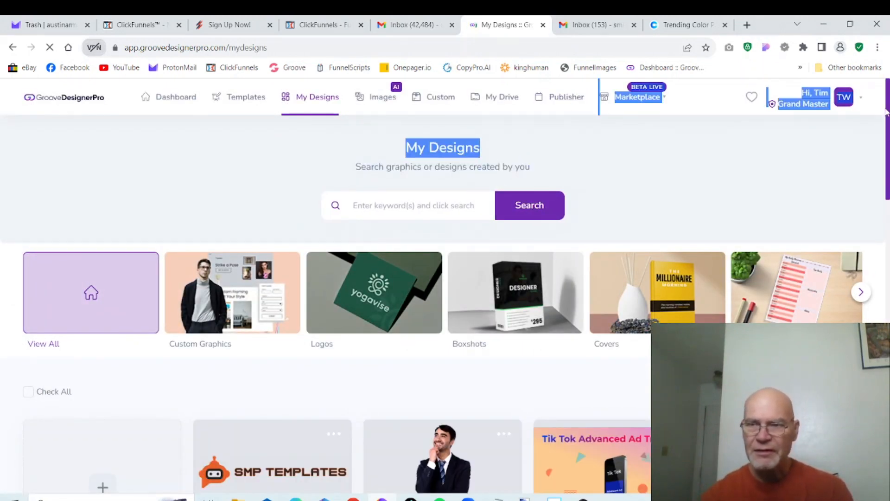
Step: Download the SMP Templates Logo 1 design as an original-size PNG at 96 DPI and close the download dialog
left_click_drag(887, 111, 887, 163)
mouse_move(320, 248)
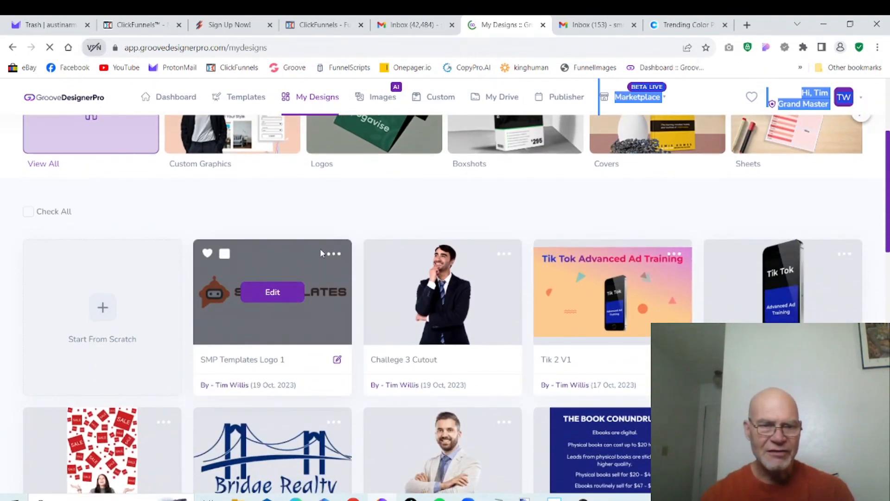
left_click(335, 255)
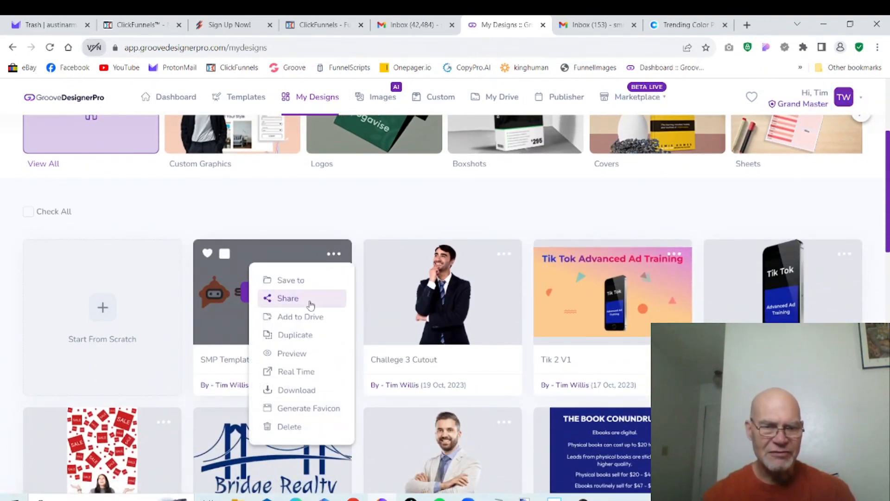
left_click(291, 392)
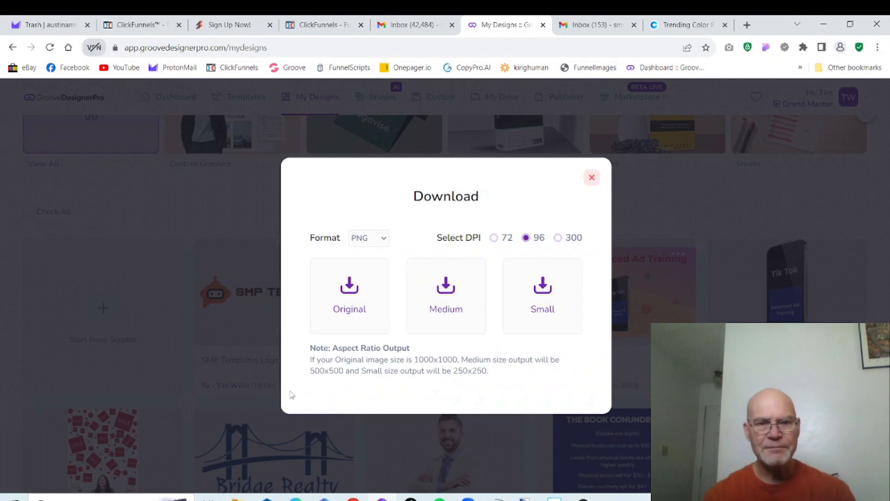
left_click(342, 314)
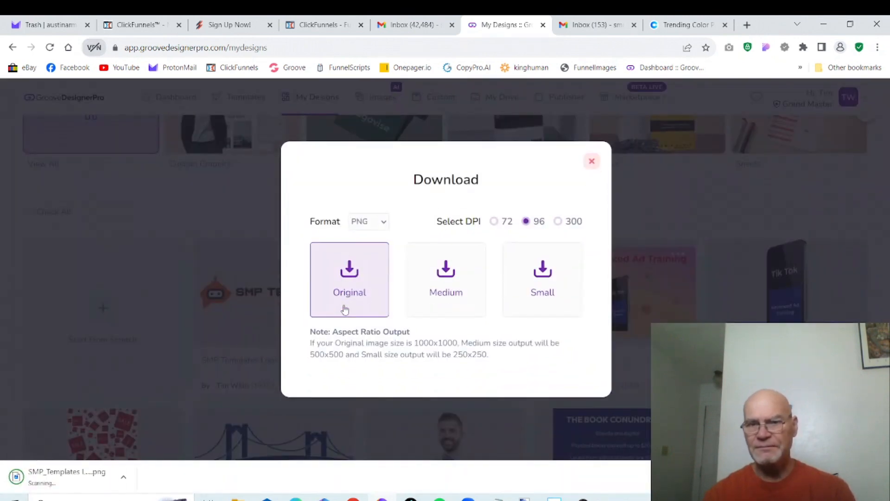
left_click(590, 163)
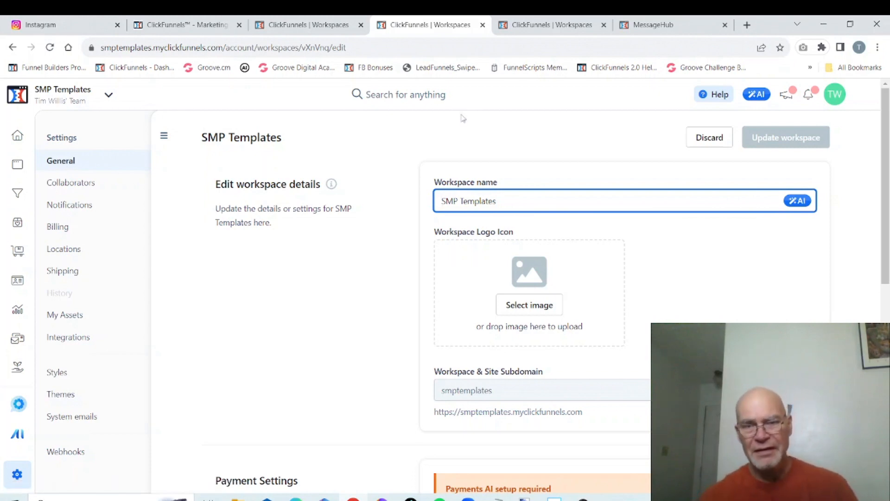
Step: In the ClickFunnels workspace settings, upload SMP_Templates Logo 1 from the Desktop to the image gallery for the workspace logo icon
left_click(538, 309)
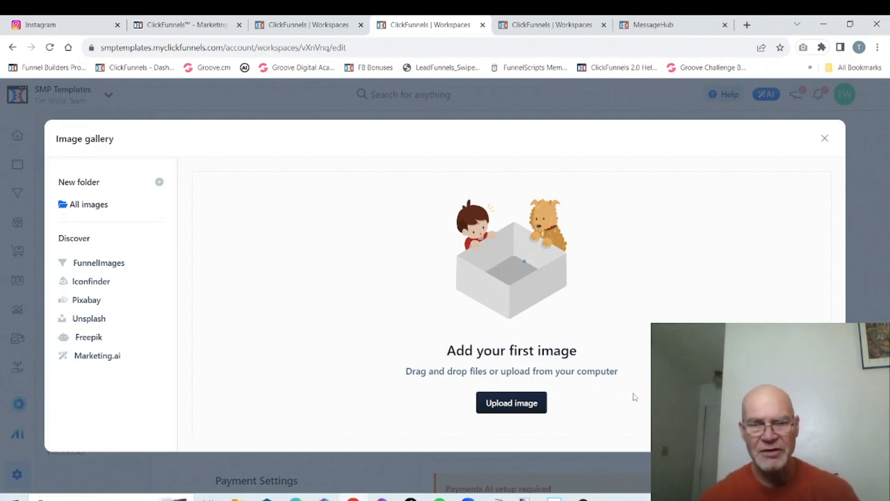
left_click(521, 407)
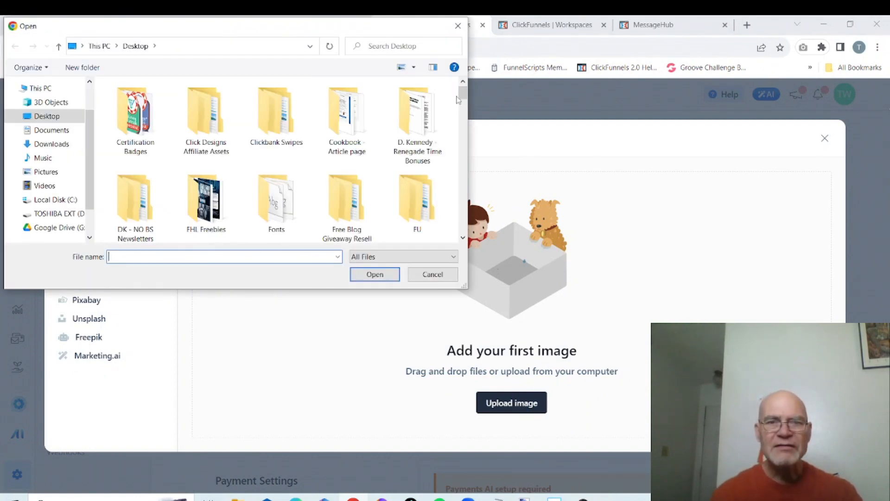
left_click_drag(463, 96, 463, 210)
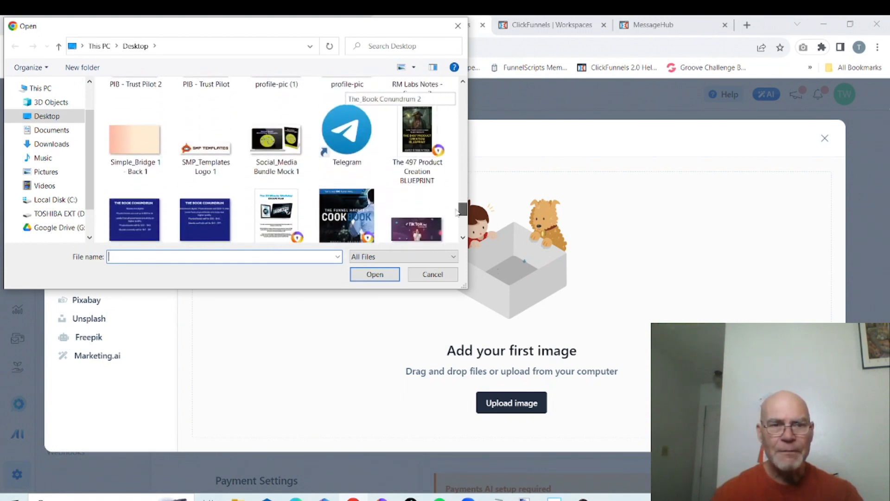
left_click(205, 153)
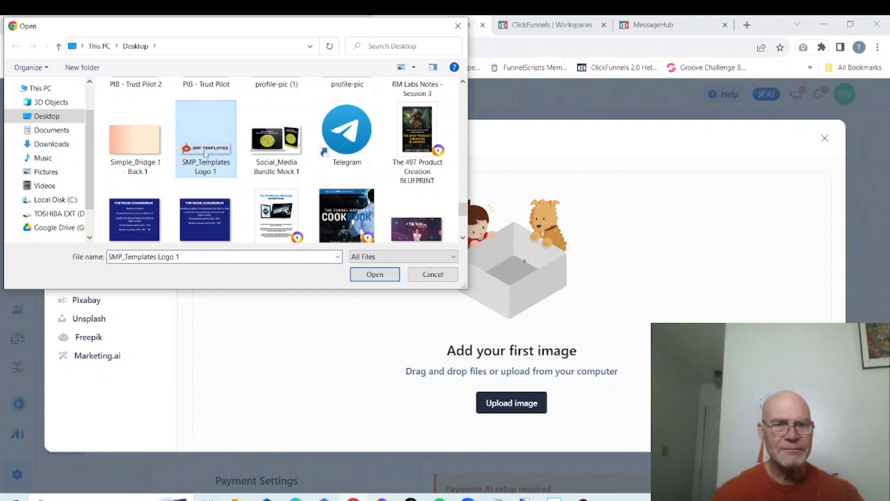
left_click(366, 274)
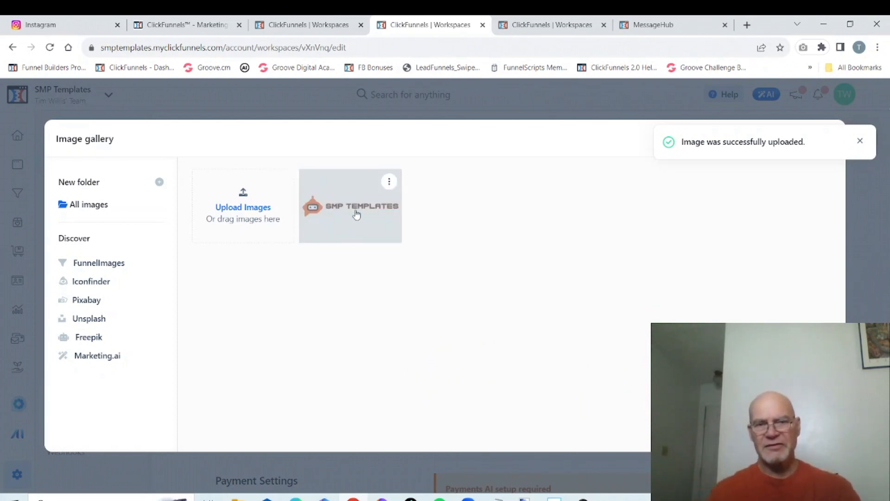
Step: Use the uploaded SMP Templates image as the workspace logo icon and update the workspace
left_click(356, 215)
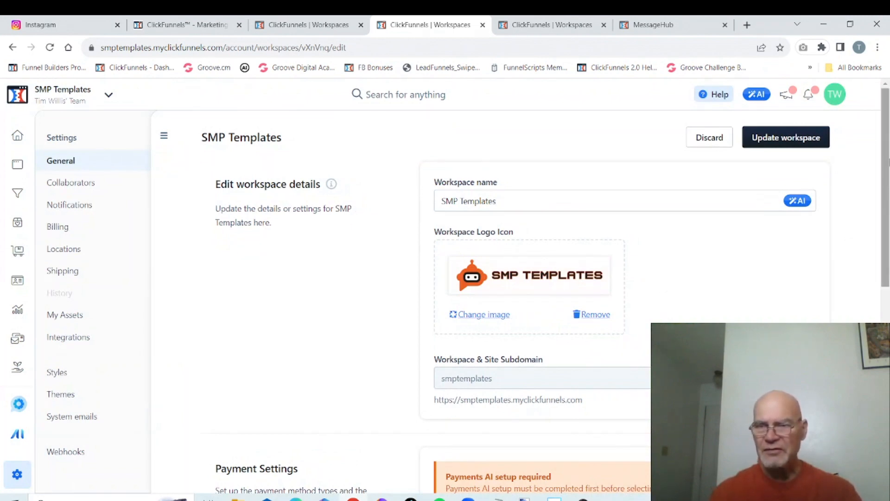
mouse_move(886, 150)
left_mouse_down()
mouse_move(887, 347)
mouse_move(887, 151)
left_mouse_up()
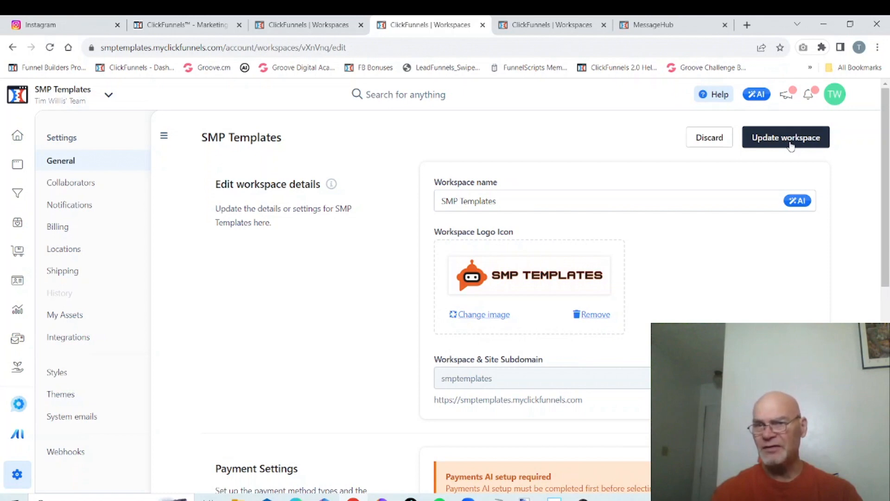
left_click(791, 144)
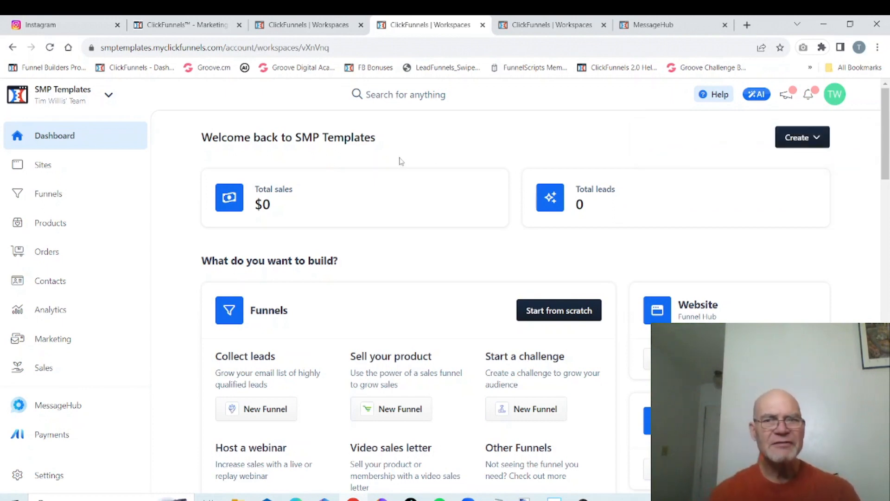
Step: Check the logo icons of the team's workspaces in the workspace switcher, then close it
left_click(107, 100)
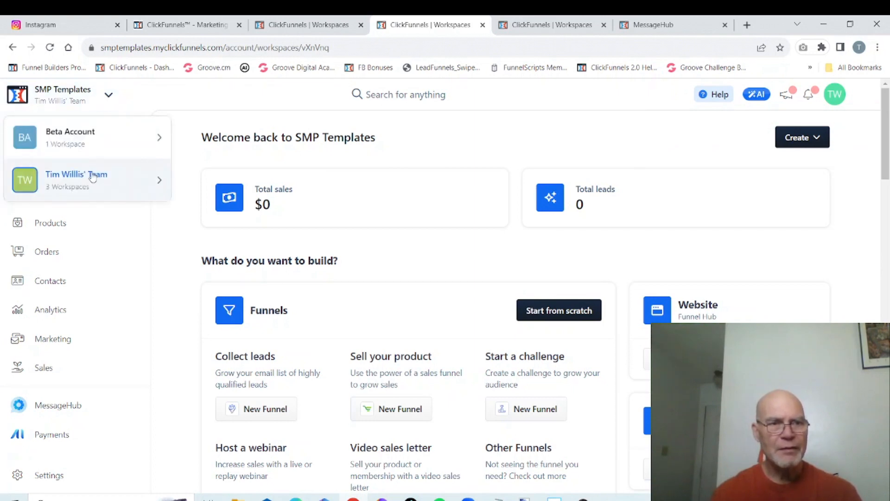
mouse_move(148, 184)
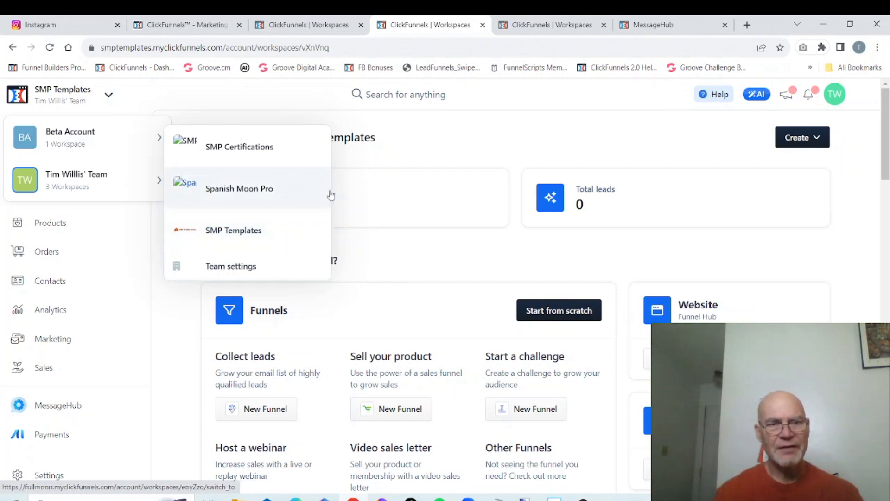
left_click(491, 103)
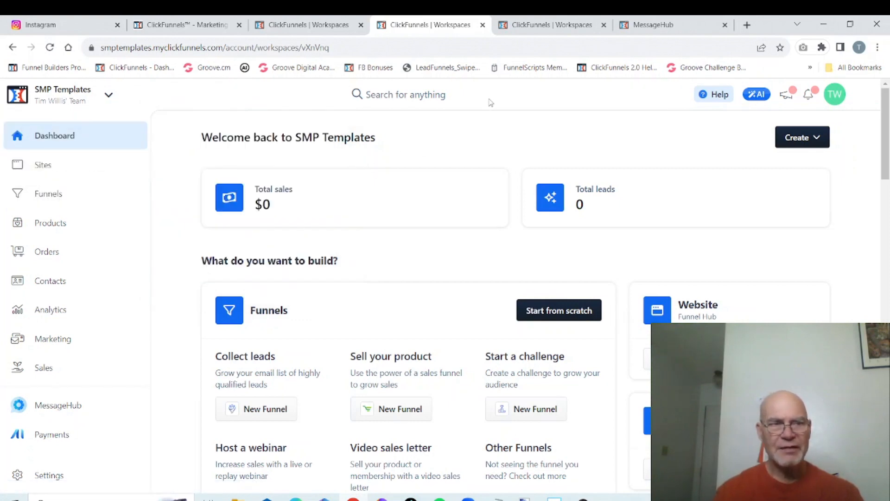